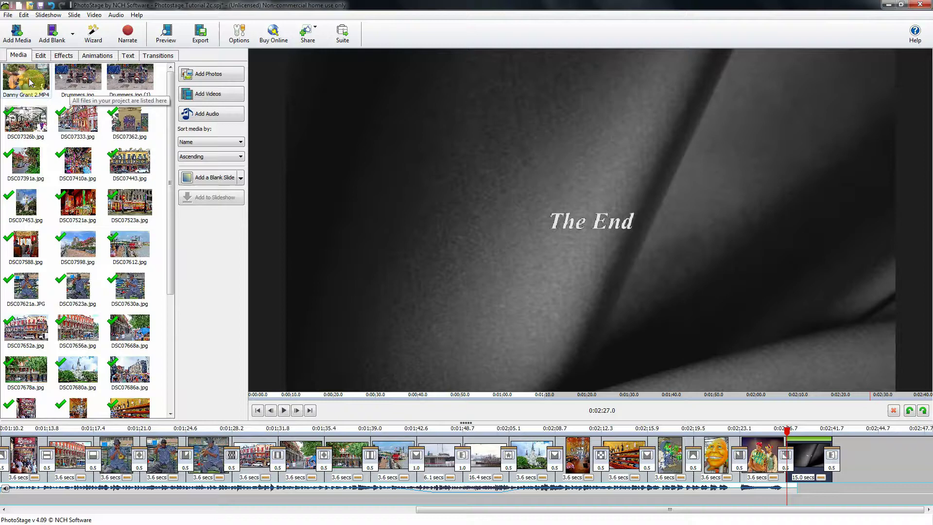
Step: Drag the guitarist video onto the timeline, then delete that slide again
{"action": "left_click_drag", "start_coordinate": [29, 83], "coordinate": [648, 486]}
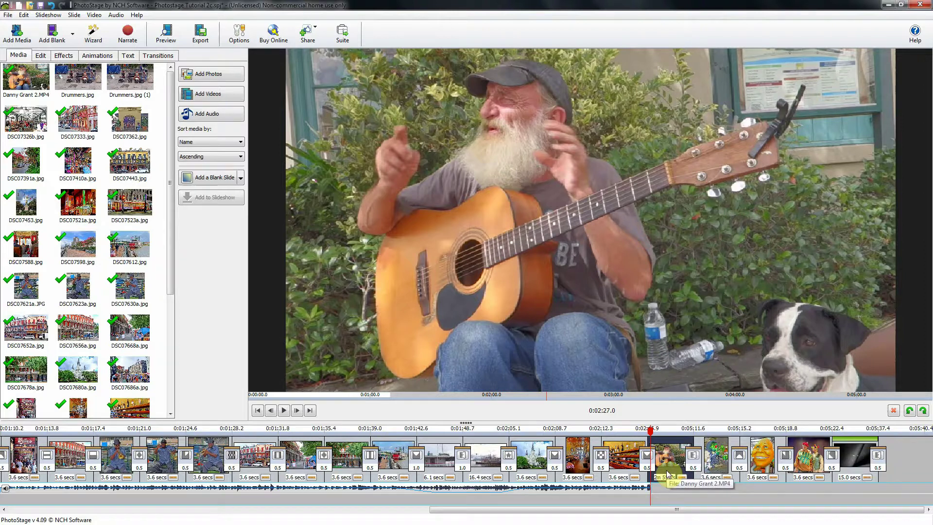
{"action": "right_click", "coordinate": [666, 473]}
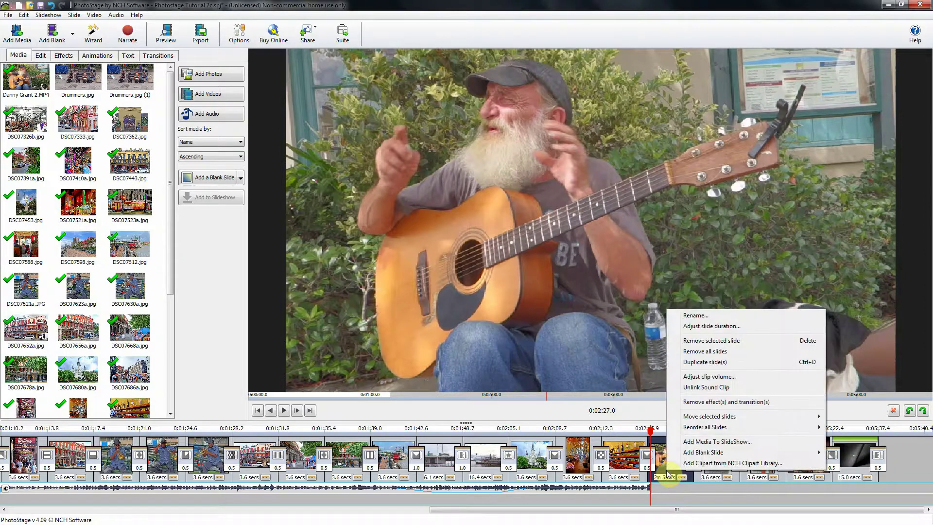
{"action": "left_click", "coordinate": [668, 474]}
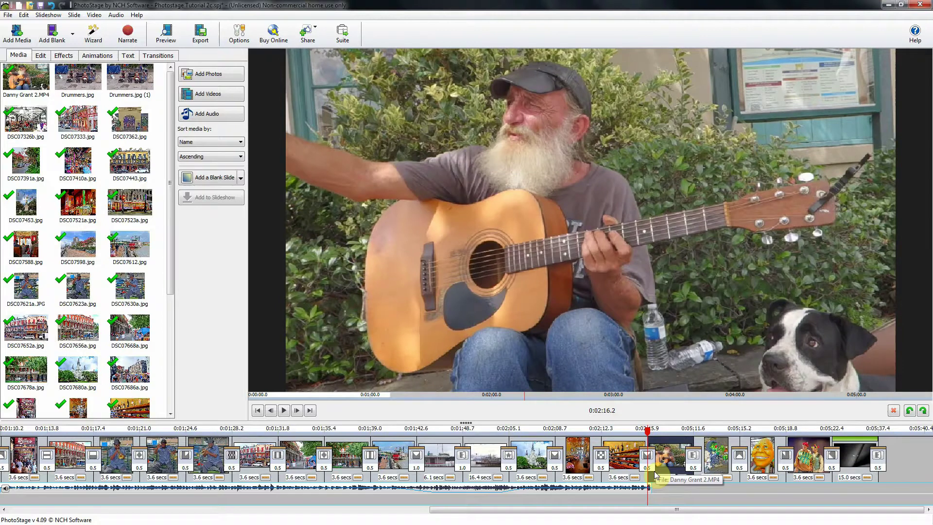
{"action": "key", "text": "Delete"}
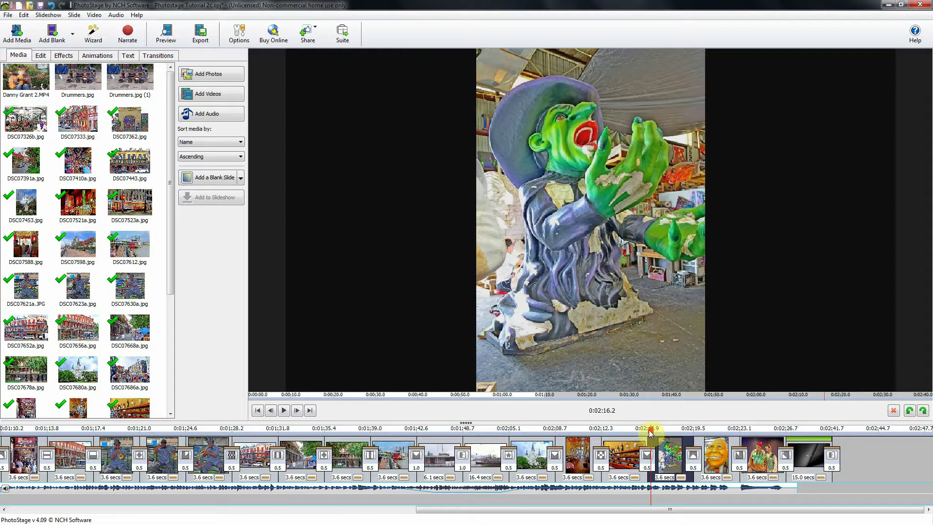
Step: Insert the 1:59.0–2:06.3 guitarist excerpt as a new slide at the slider's position
{"action": "mouse_move", "coordinate": [651, 431]}
{"action": "left_mouse_down"}
{"action": "mouse_move", "coordinate": [620, 431]}
{"action": "mouse_move", "coordinate": [662, 432]}
{"action": "mouse_move", "coordinate": [628, 433]}
{"action": "mouse_move", "coordinate": [647, 431]}
{"action": "left_mouse_up"}
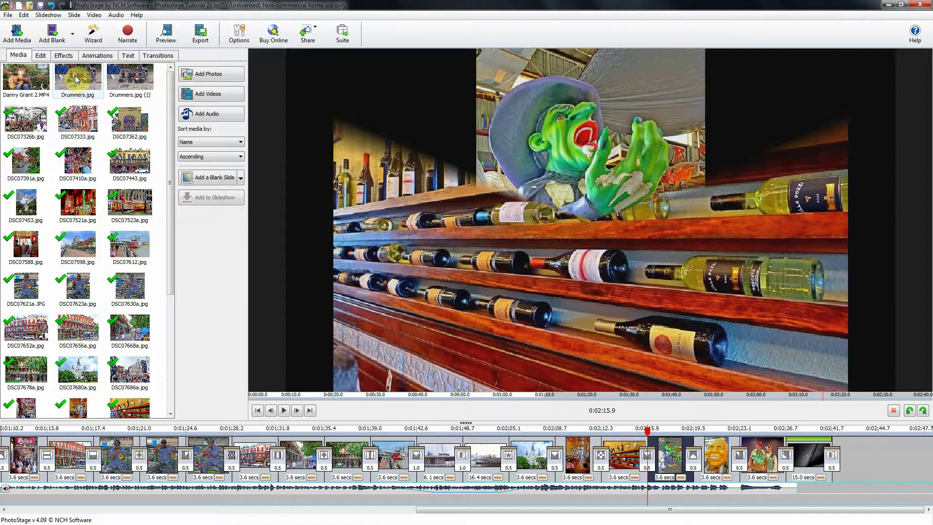
{"action": "double_click", "coordinate": [27, 78]}
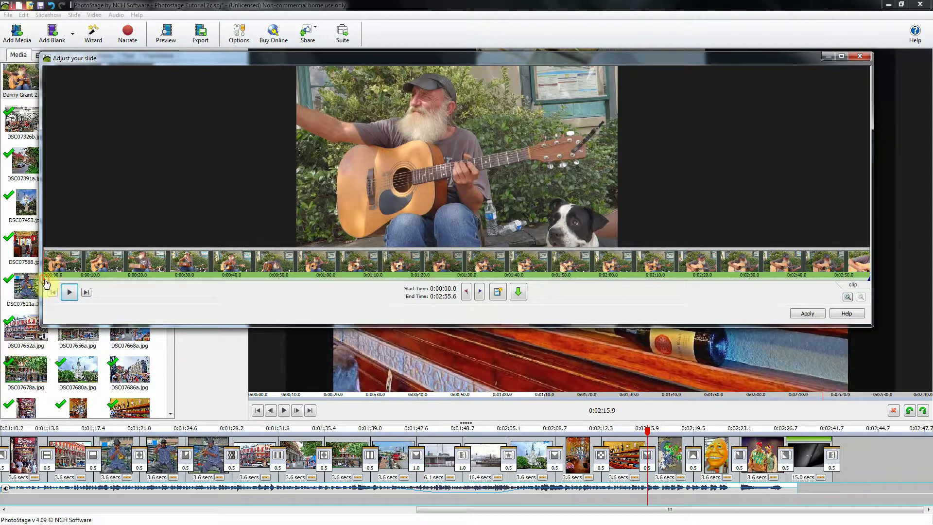
{"action": "left_click", "coordinate": [246, 270]}
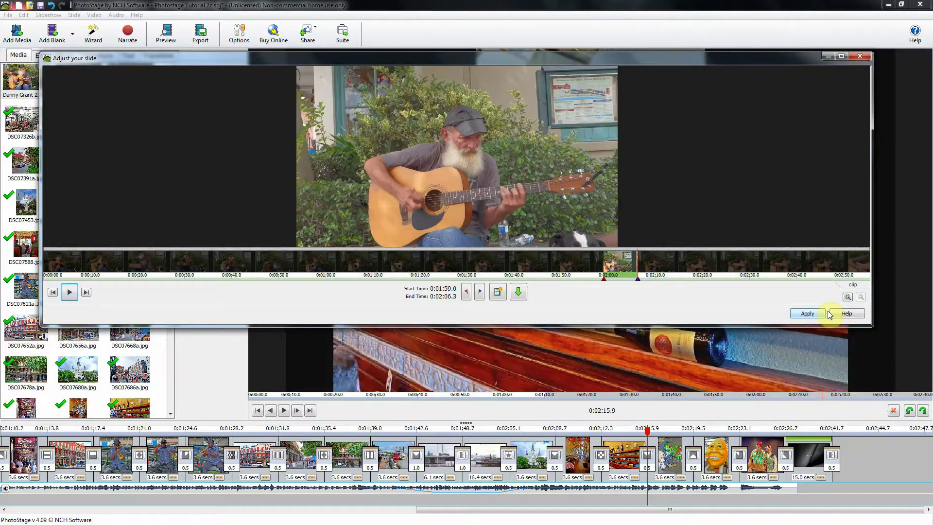
{"action": "left_click", "coordinate": [518, 293]}
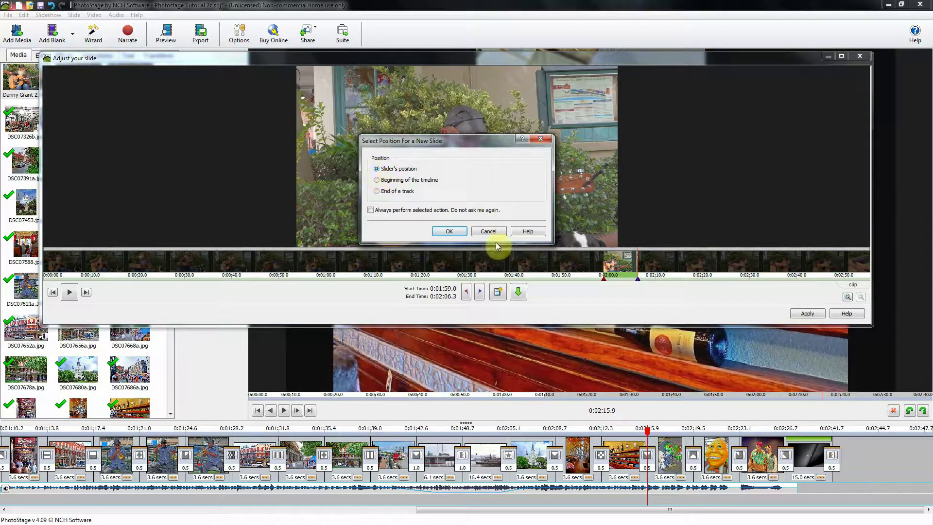
{"action": "left_click", "coordinate": [450, 231]}
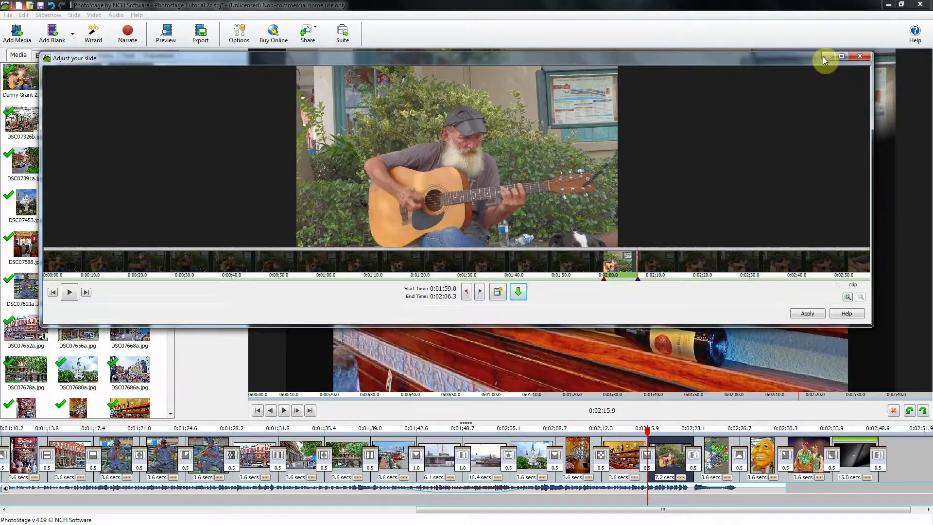
Step: Unlink the new guitarist slide's sound so it becomes a separate audio clip
{"action": "left_click", "coordinate": [858, 57]}
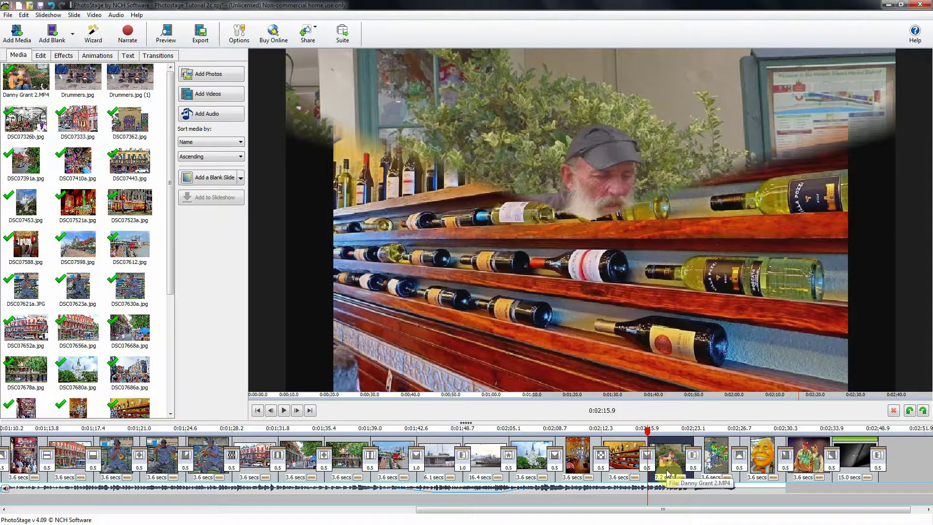
{"action": "right_click", "coordinate": [668, 473]}
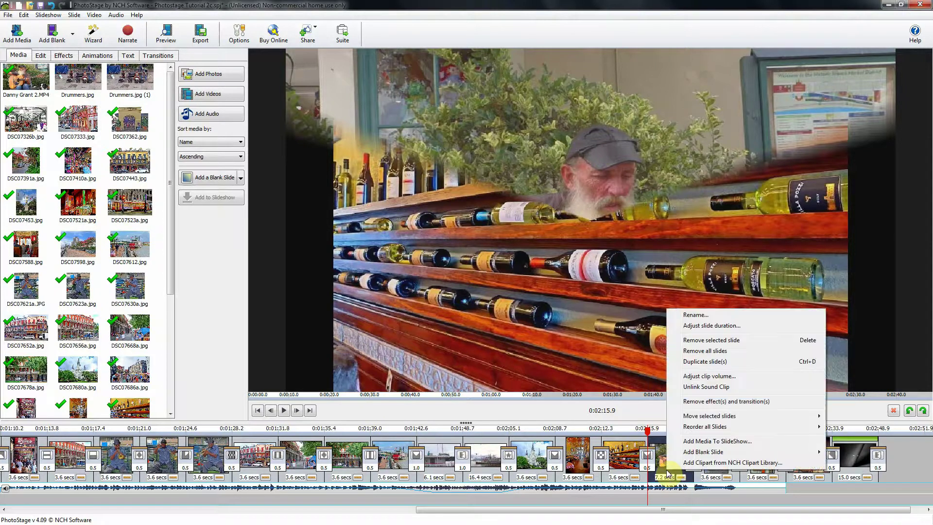
{"action": "left_click", "coordinate": [706, 389]}
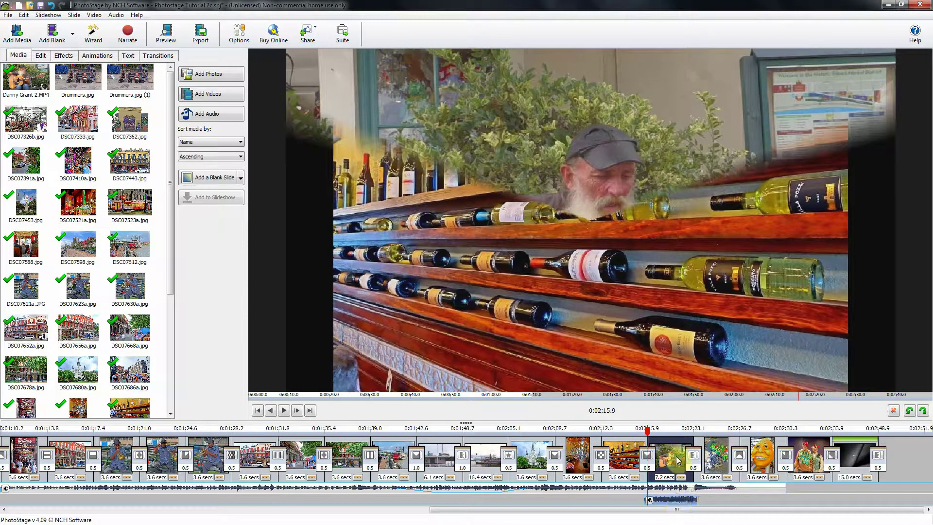
Step: Experiment with the If_I_Had_a_Chicken.mp3 end time, finally restoring its full 2:30.3 length
{"action": "double_click", "coordinate": [667, 491]}
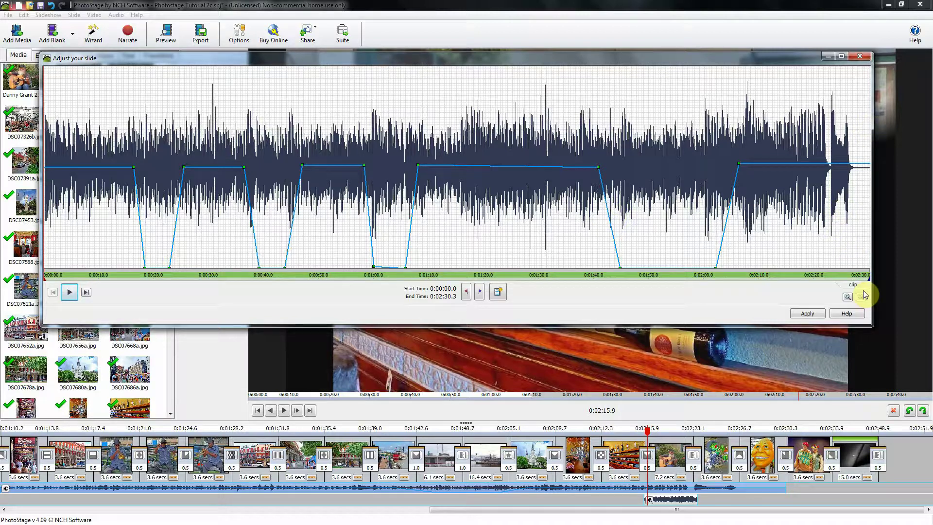
{"action": "left_click_drag", "start_coordinate": [869, 285], "coordinate": [796, 299]}
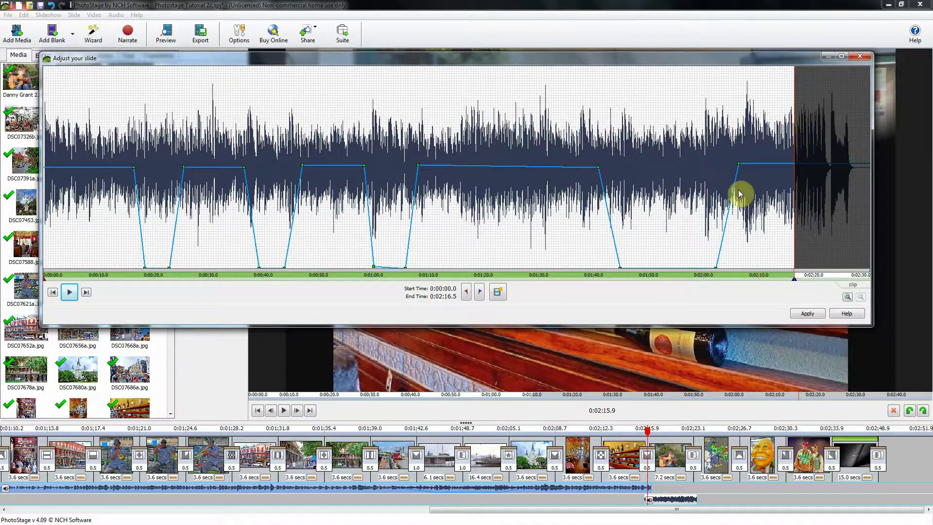
{"action": "left_click", "coordinate": [791, 163]}
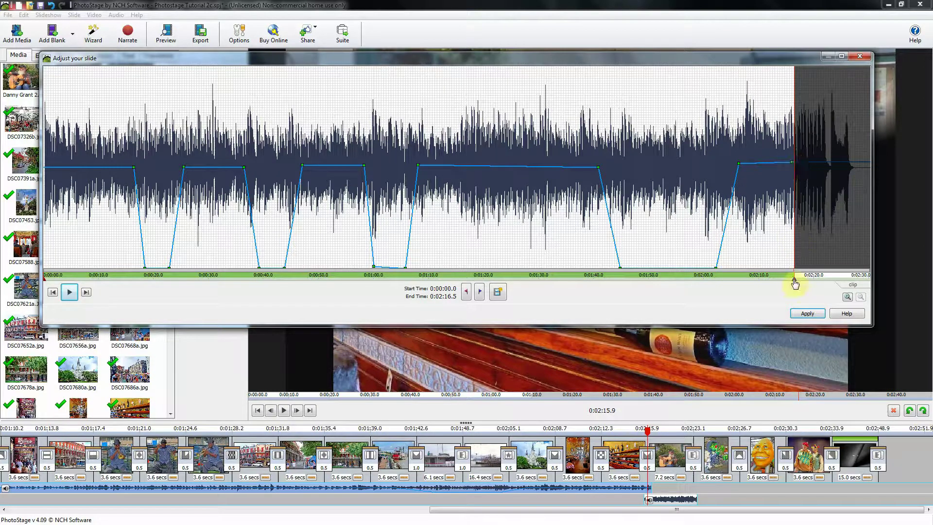
{"action": "mouse_move", "coordinate": [797, 283]}
{"action": "left_click_drag", "start_coordinate": [797, 282], "coordinate": [832, 275]}
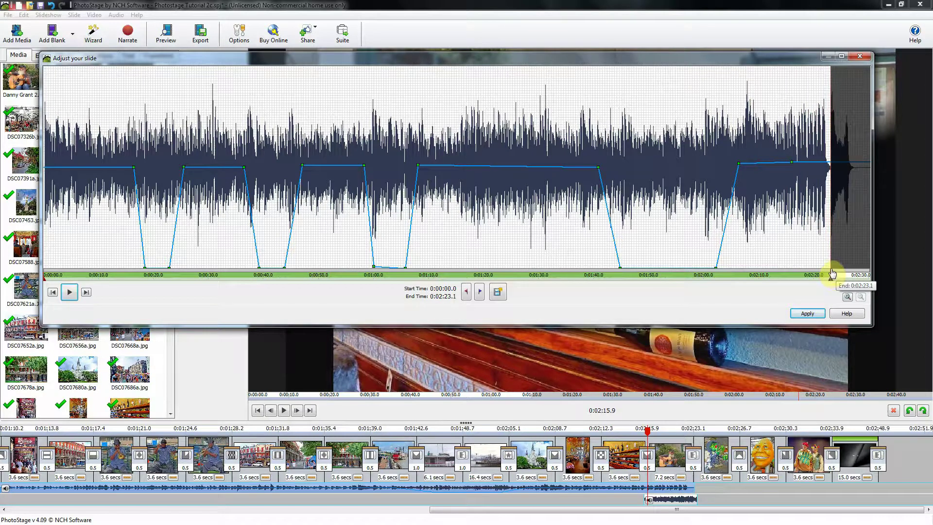
{"action": "left_click_drag", "start_coordinate": [833, 274], "coordinate": [833, 274]}
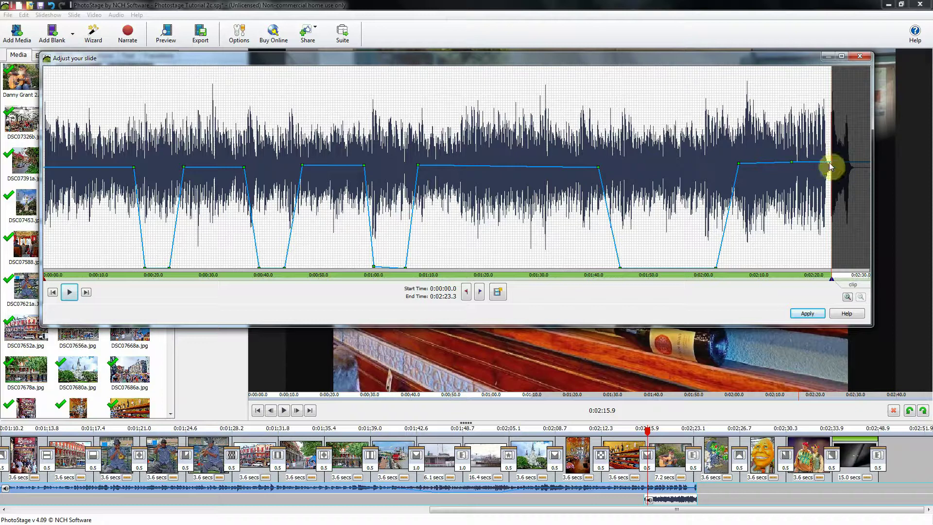
{"action": "left_click_drag", "start_coordinate": [828, 162], "coordinate": [829, 163]}
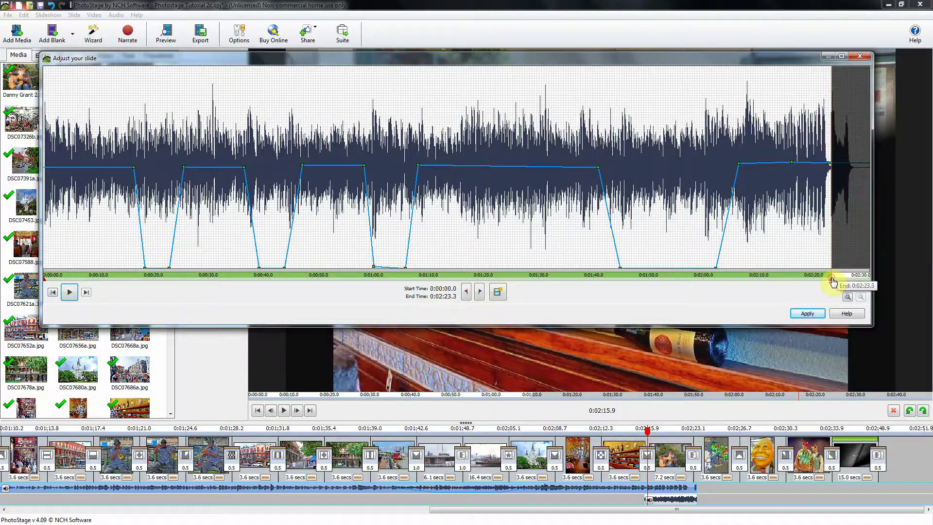
{"action": "left_click_drag", "start_coordinate": [831, 278], "coordinate": [894, 270]}
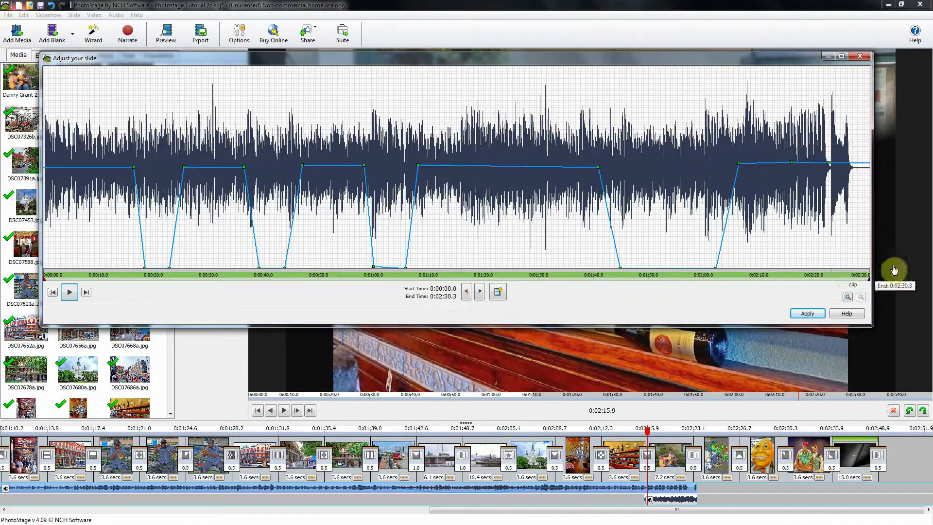
Step: Add volume points around the guitarist clip and pull them down to silence
{"action": "left_click", "coordinate": [797, 161]}
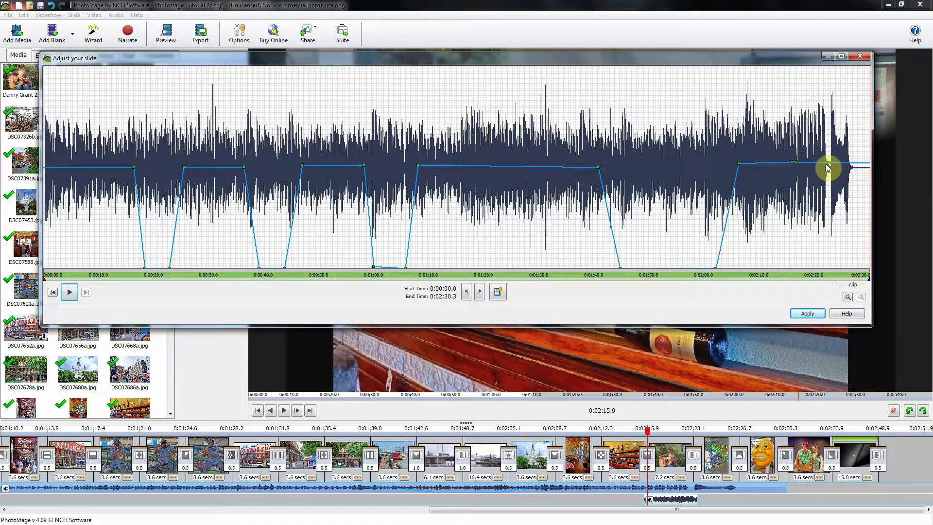
{"action": "left_click", "coordinate": [827, 164]}
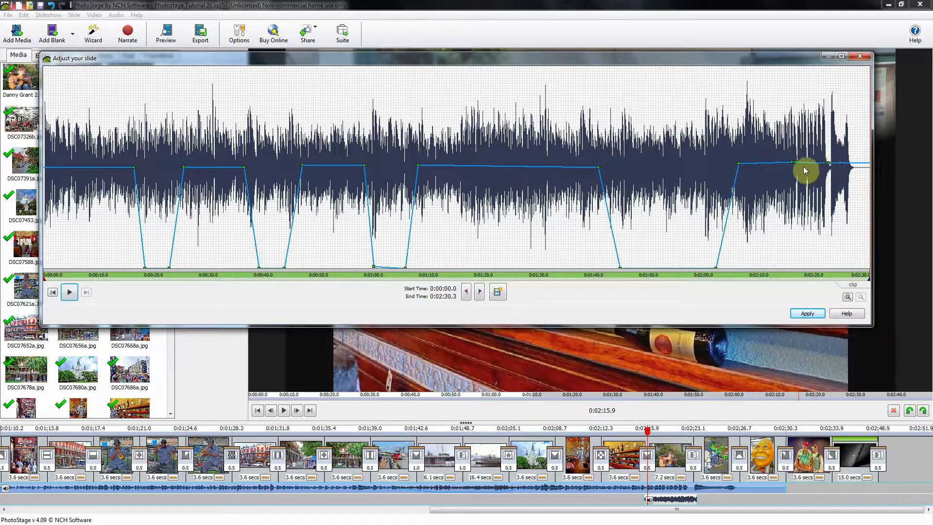
{"action": "left_click_drag", "start_coordinate": [797, 165], "coordinate": [801, 267]}
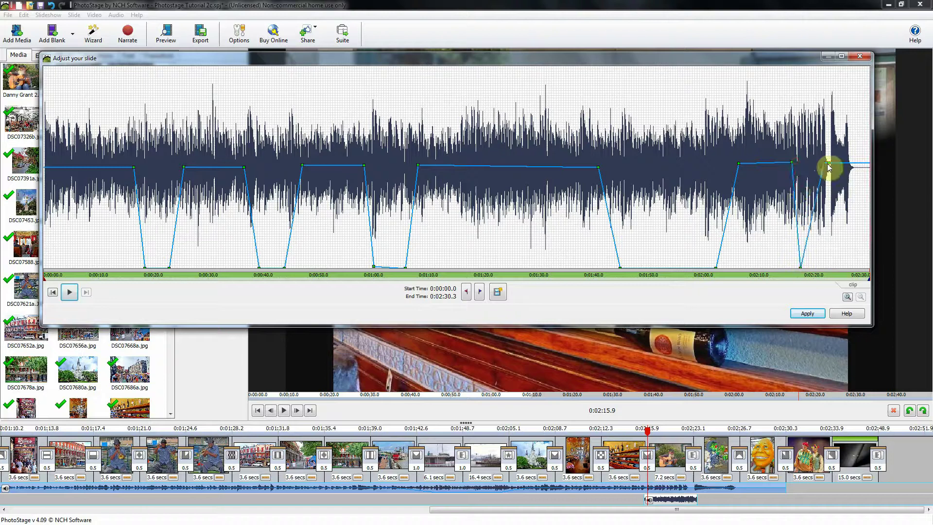
{"action": "left_click_drag", "start_coordinate": [824, 164], "coordinate": [824, 276]}
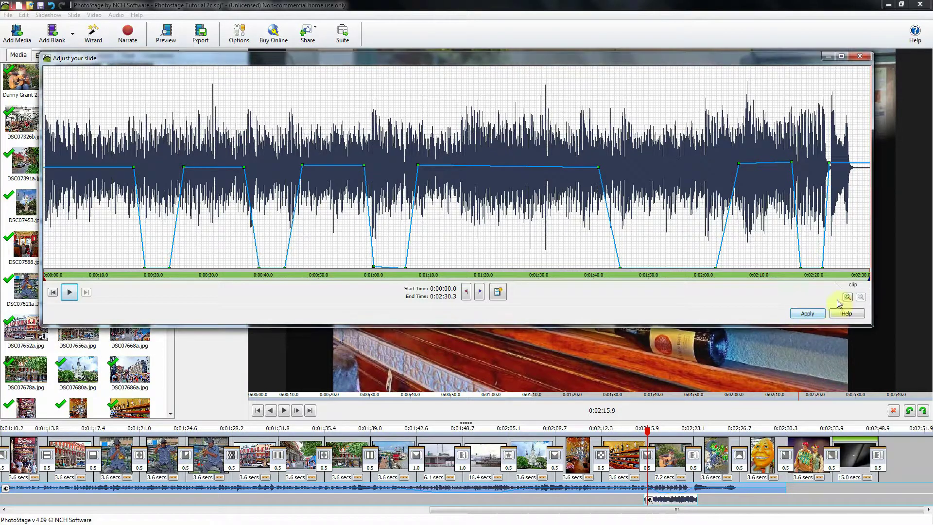
{"action": "left_click", "coordinate": [859, 56]}
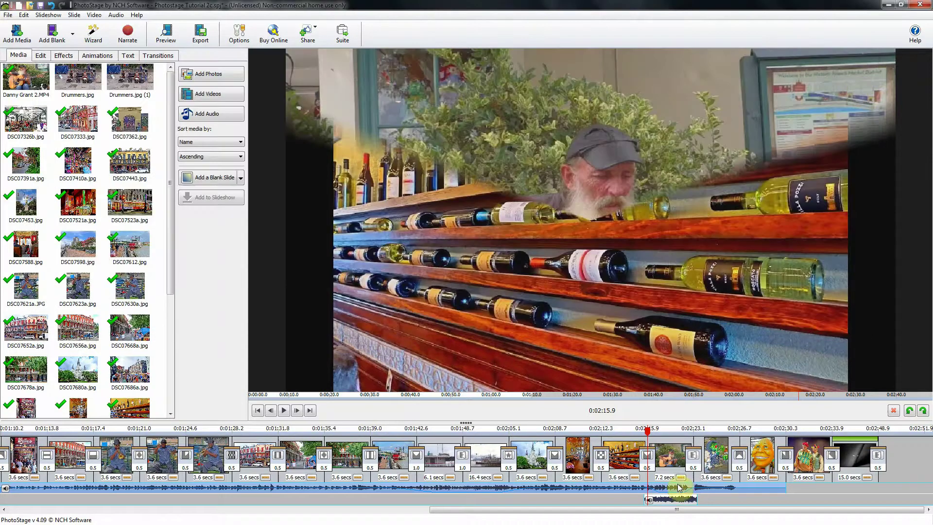
Step: Give the guitarist clip's sound a 1.00-second fade-in and a 1.00-second fade-out
{"action": "right_click", "coordinate": [663, 505]}
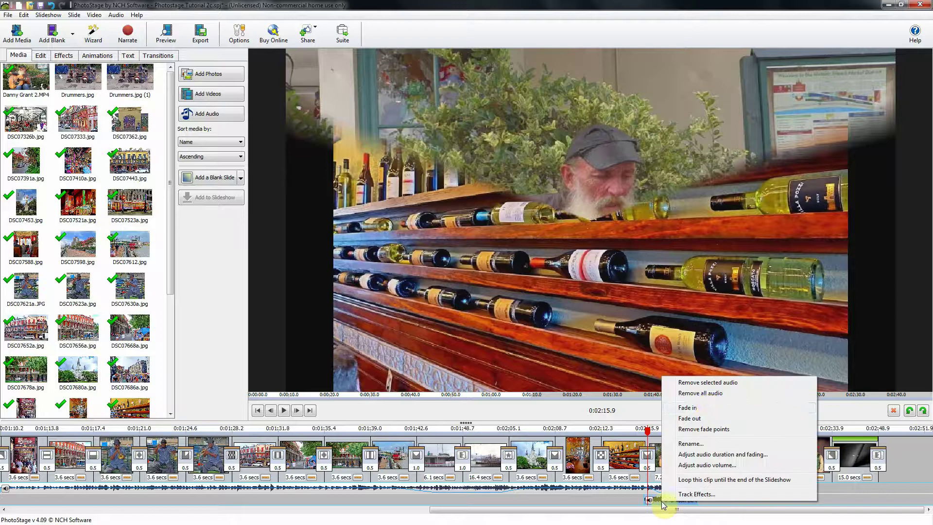
{"action": "left_click", "coordinate": [690, 410]}
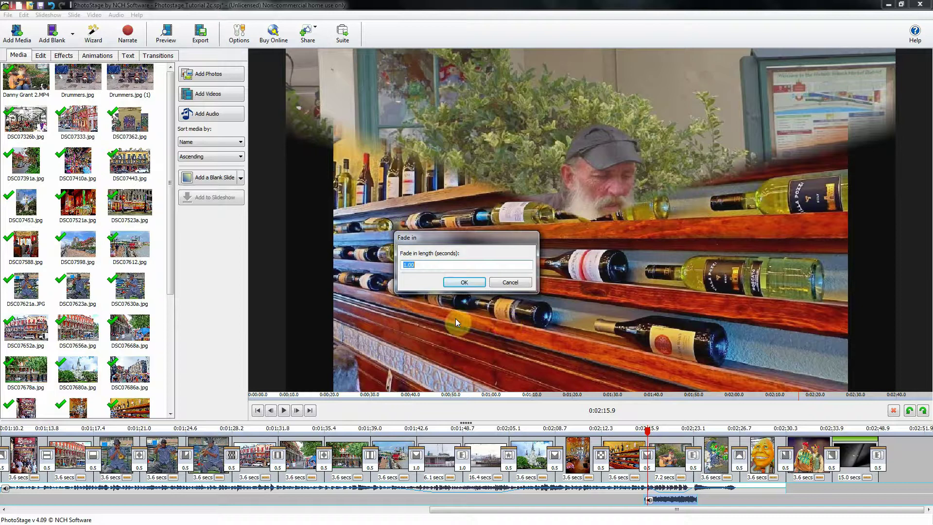
{"action": "left_click", "coordinate": [465, 283]}
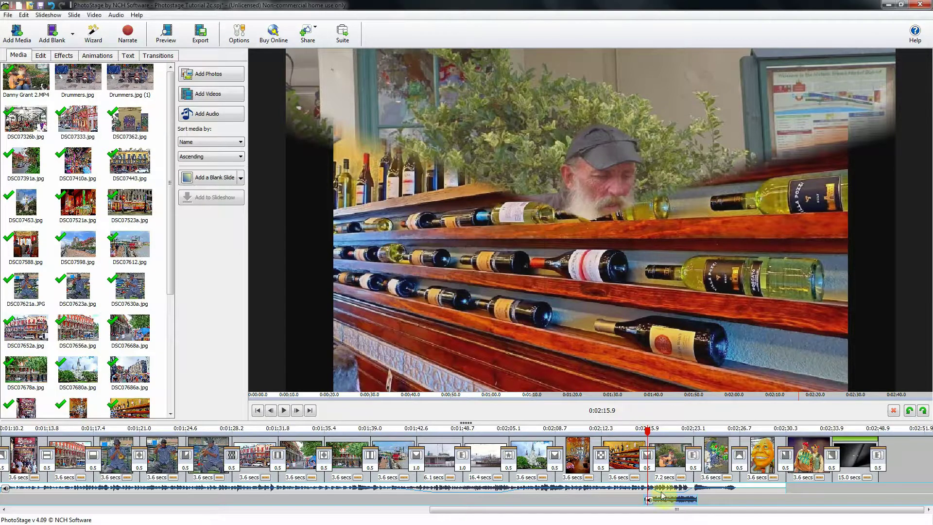
{"action": "right_click", "coordinate": [680, 502]}
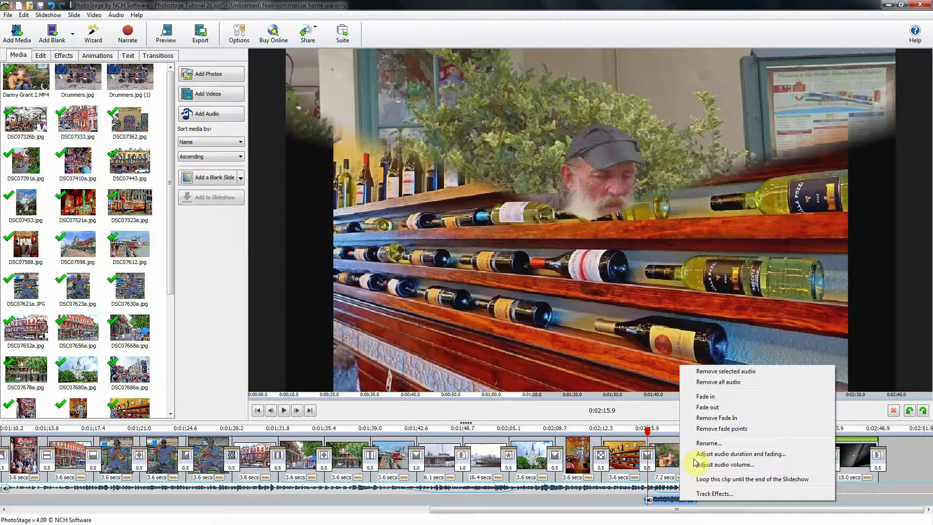
{"action": "left_click", "coordinate": [709, 409]}
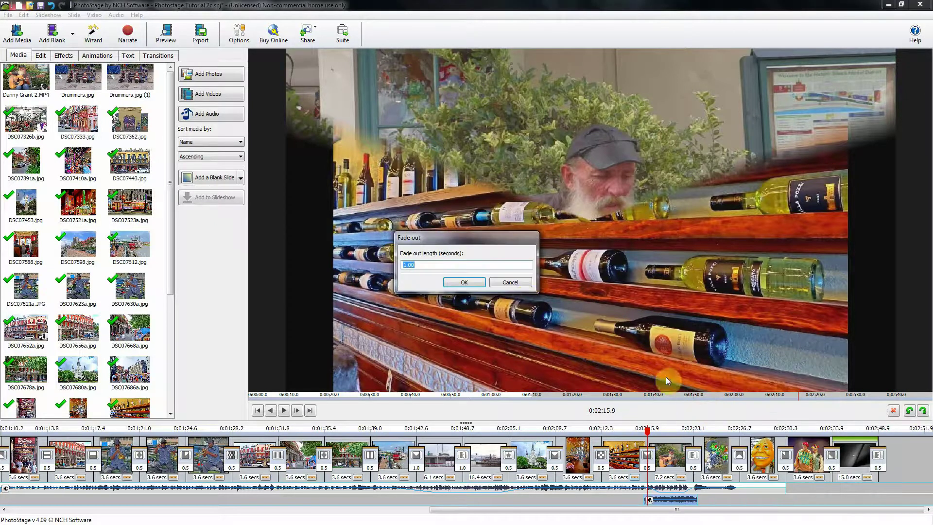
{"action": "left_click", "coordinate": [464, 284]}
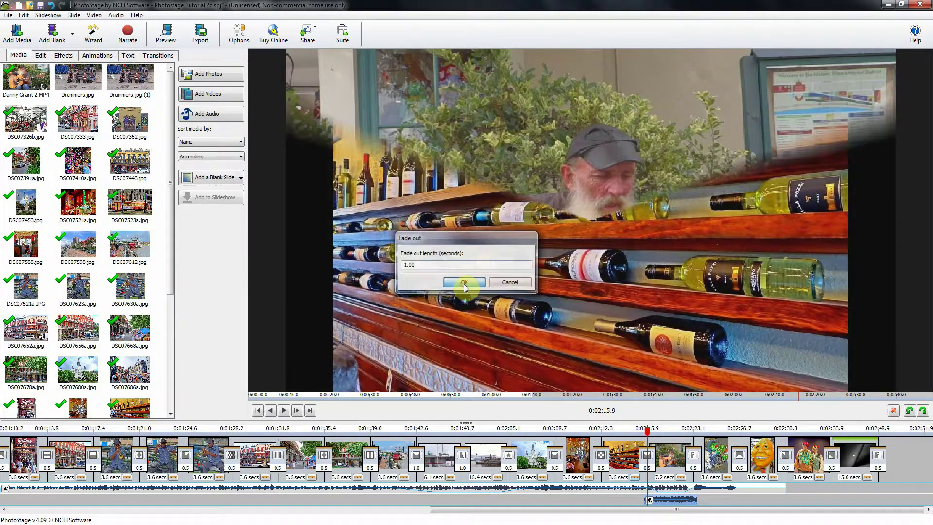
{"action": "left_click", "coordinate": [726, 501]}
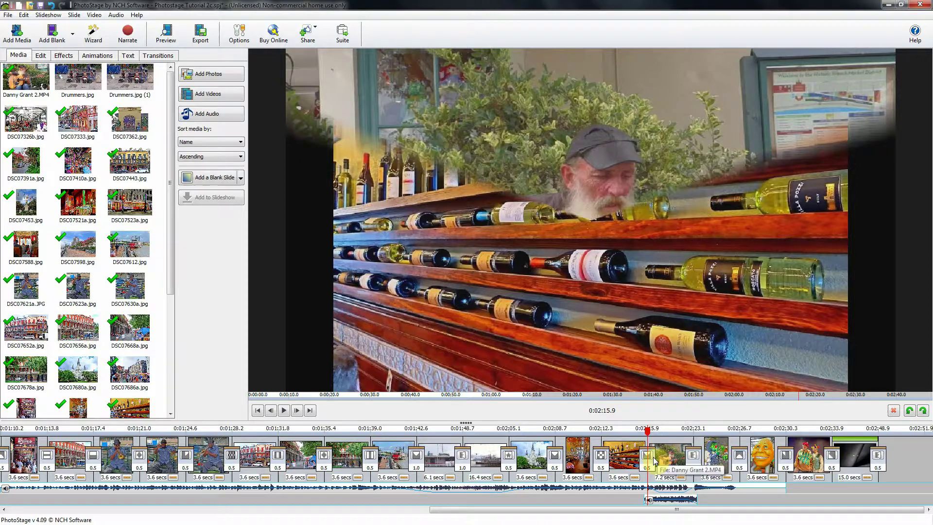
Step: Shorten the If_I_Had_a_Chicken.mp3 music's end in its envelope window and apply
{"action": "double_click", "coordinate": [573, 490]}
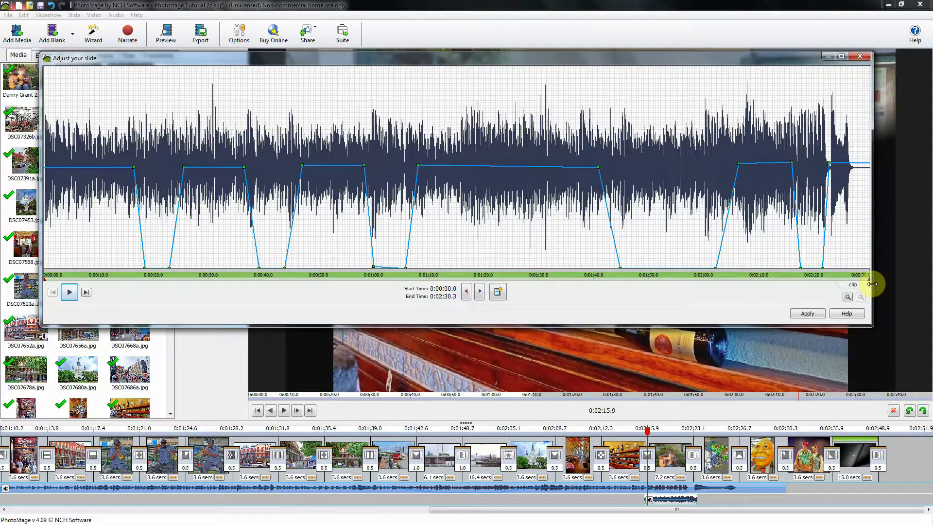
{"action": "left_click_drag", "start_coordinate": [870, 282], "coordinate": [831, 290]}
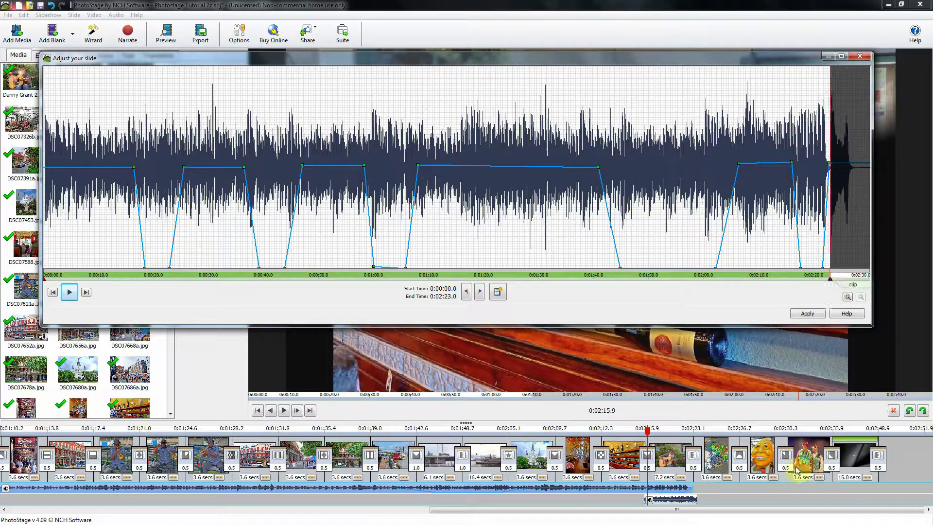
{"action": "left_click", "coordinate": [807, 314]}
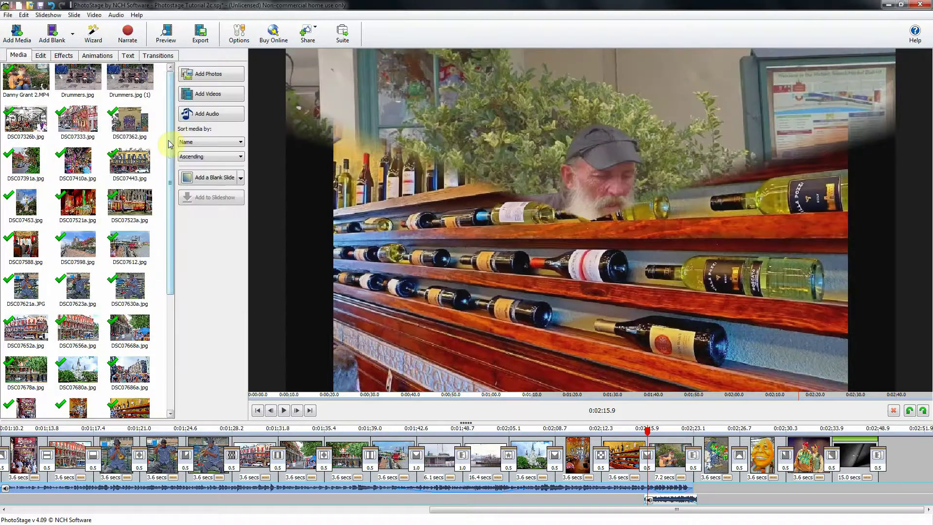
Step: Place If_I_Had_a_Chicken.mp3 on the soundtrack right after the existing music
{"action": "left_click_drag", "start_coordinate": [170, 141], "coordinate": [174, 265]}
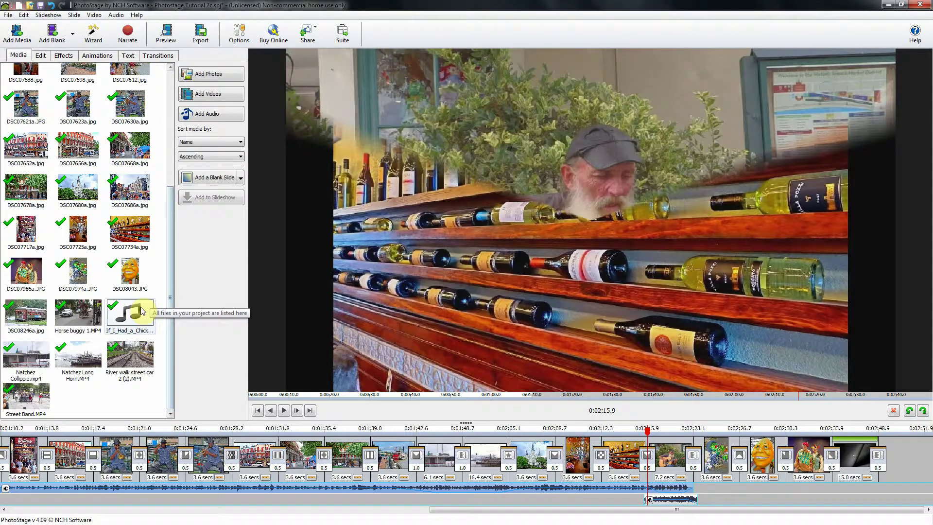
{"action": "left_click_drag", "start_coordinate": [132, 315], "coordinate": [772, 492]}
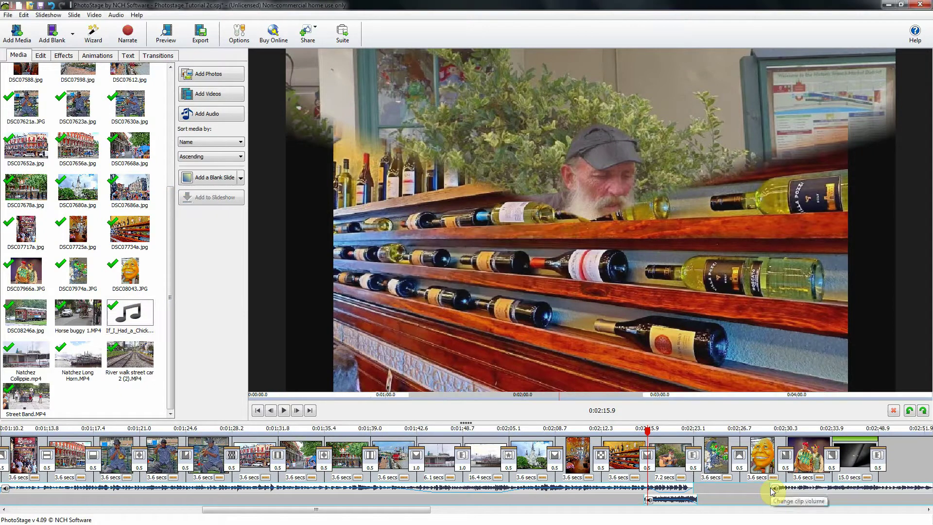
{"action": "left_click_drag", "start_coordinate": [802, 487], "coordinate": [734, 486]}
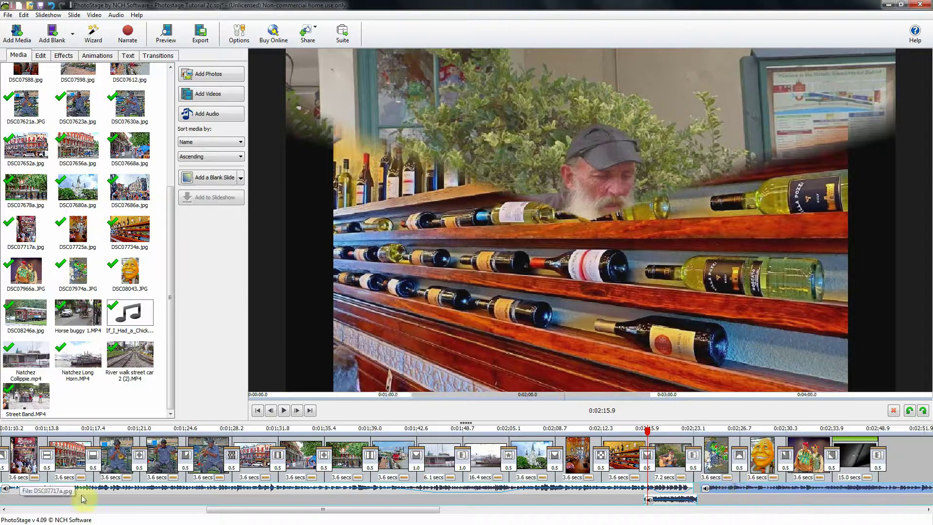
{"action": "left_click_drag", "start_coordinate": [240, 509], "coordinate": [325, 522]}
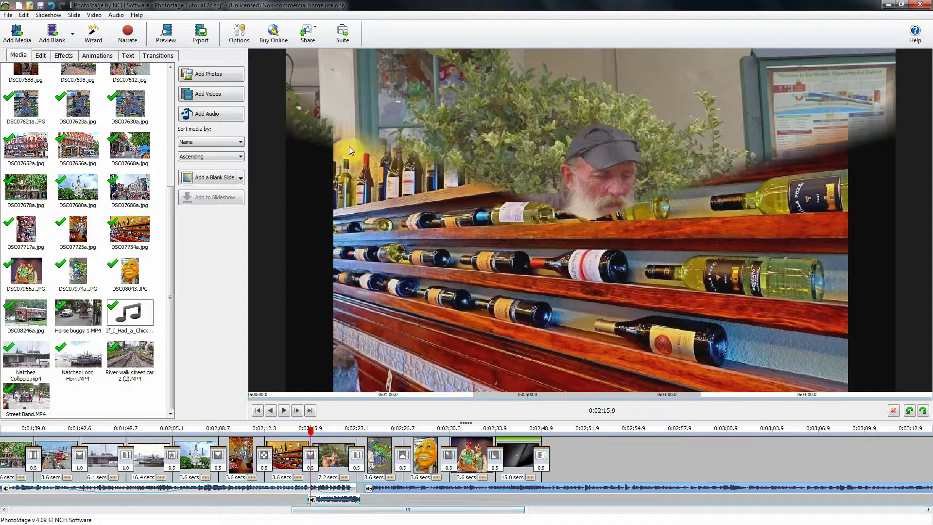
Step: Trim the song clip to start at 0:02:17.2, then shift it slightly earlier
{"action": "double_click", "coordinate": [621, 487]}
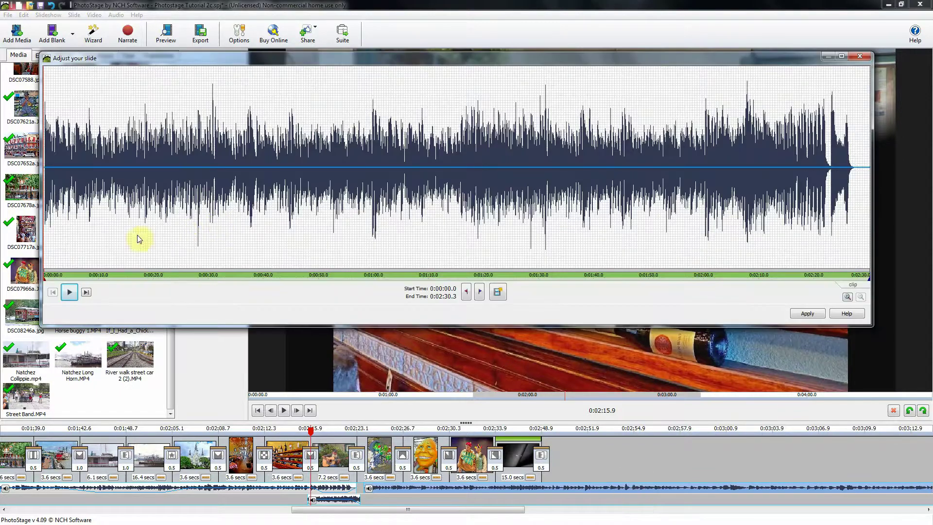
{"action": "left_click", "coordinate": [69, 291]}
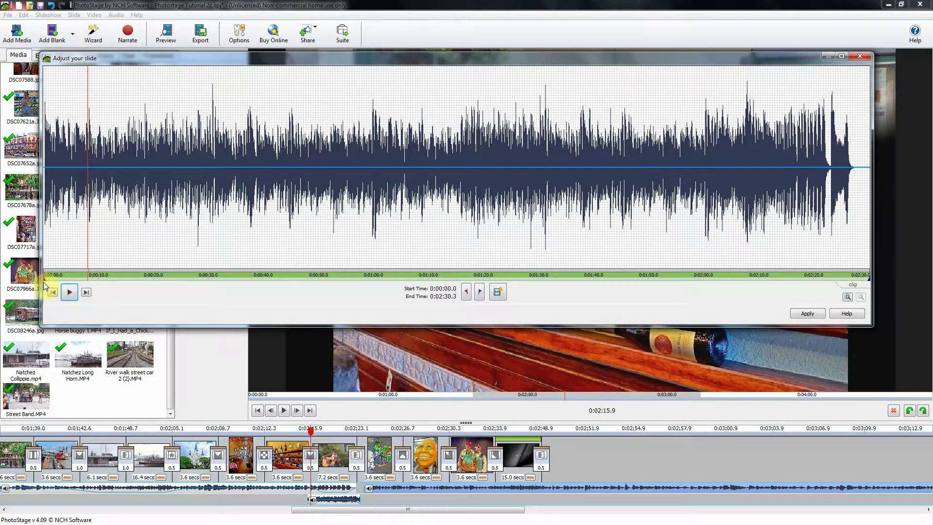
{"action": "mouse_move", "coordinate": [44, 282]}
{"action": "left_mouse_down"}
{"action": "mouse_move", "coordinate": [816, 282]}
{"action": "mouse_move", "coordinate": [799, 281]}
{"action": "left_mouse_up"}
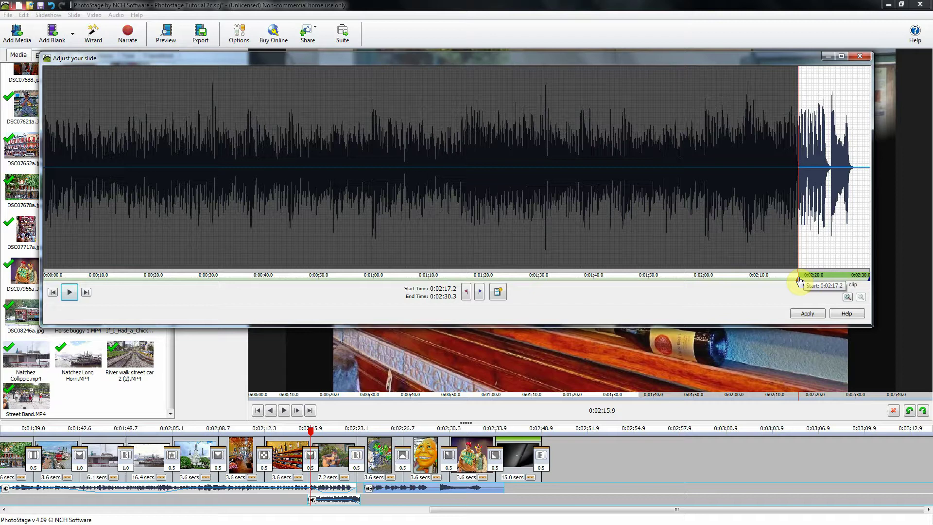
{"action": "left_click", "coordinate": [807, 313]}
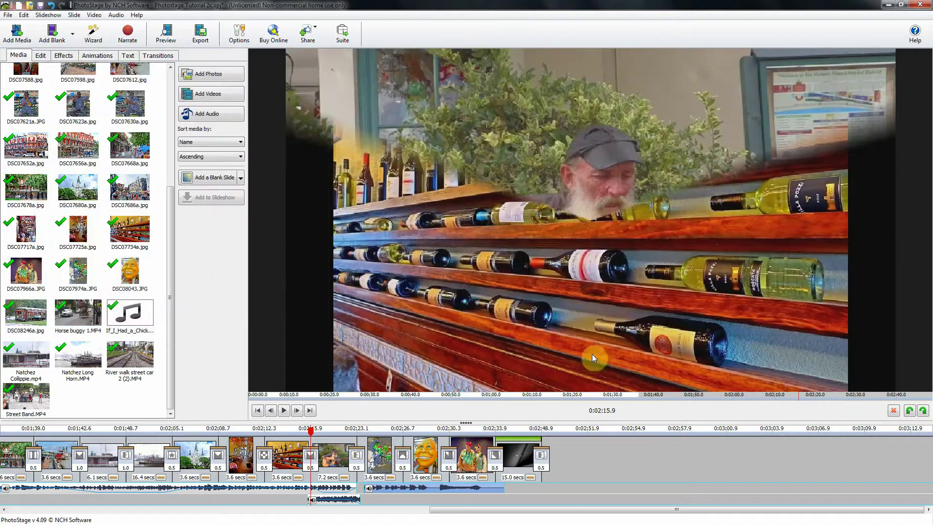
{"action": "left_click_drag", "start_coordinate": [413, 486], "coordinate": [401, 491]}
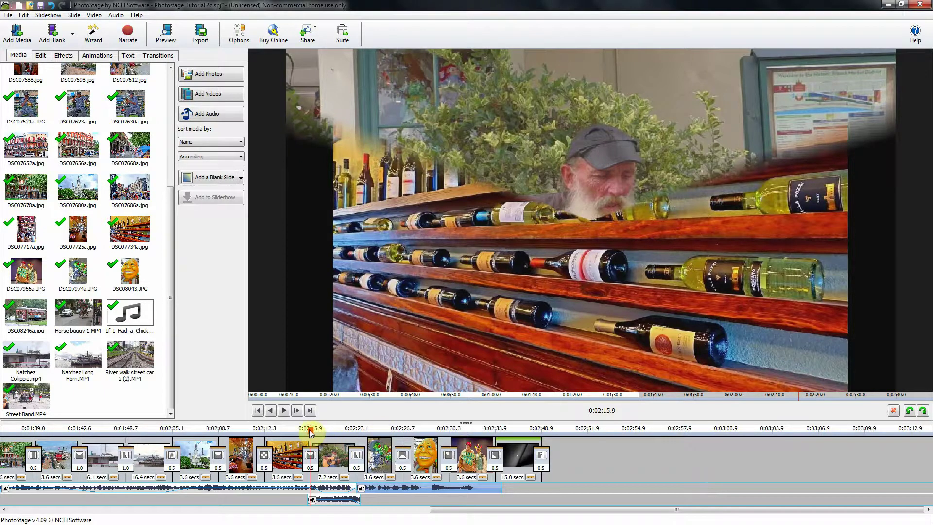
Step: Record a short voice narration at the costume couple photo, saving My Narration - 0001.mp3
{"action": "left_click_drag", "start_coordinate": [311, 431], "coordinate": [465, 418]}
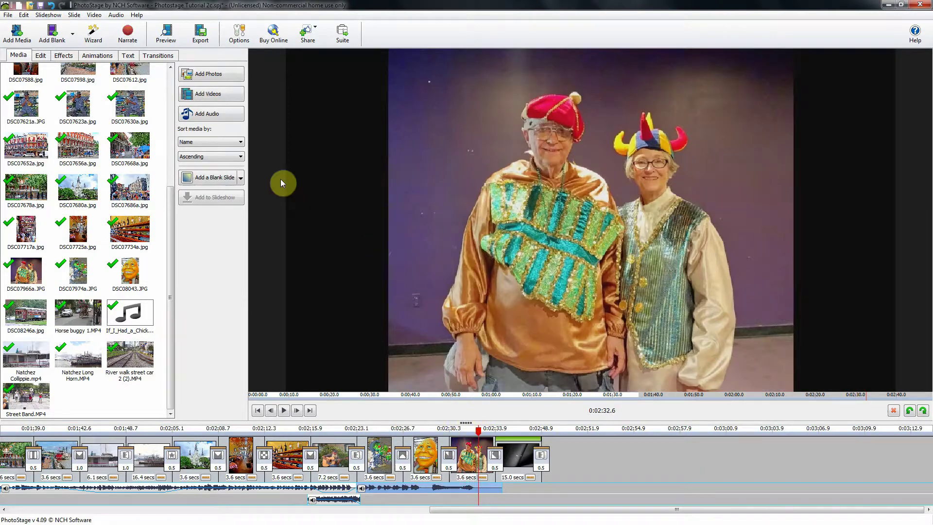
{"action": "left_click", "coordinate": [127, 35]}
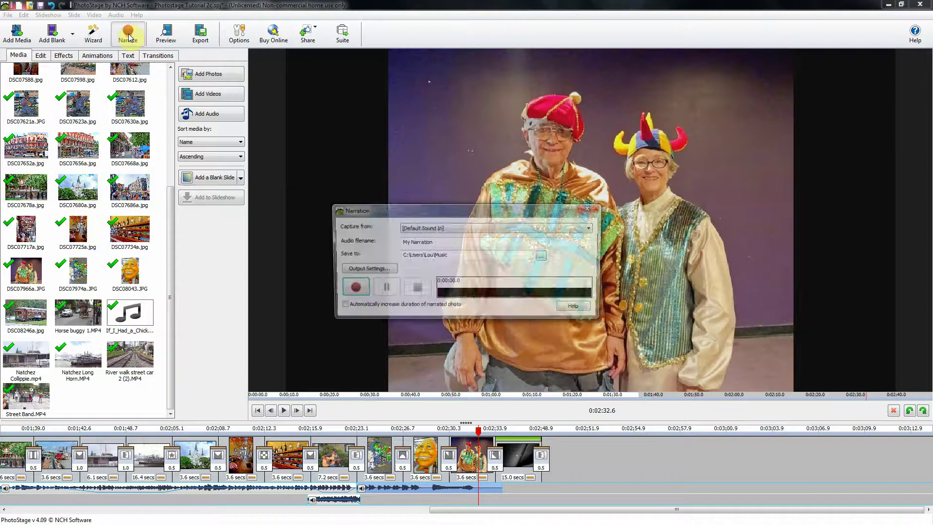
{"action": "left_click", "coordinate": [352, 290]}
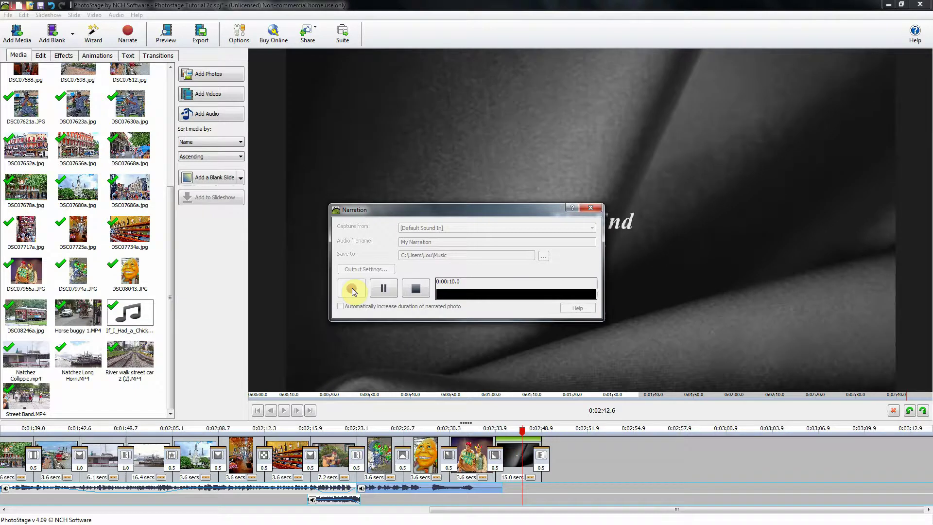
{"action": "left_click", "coordinate": [383, 289]}
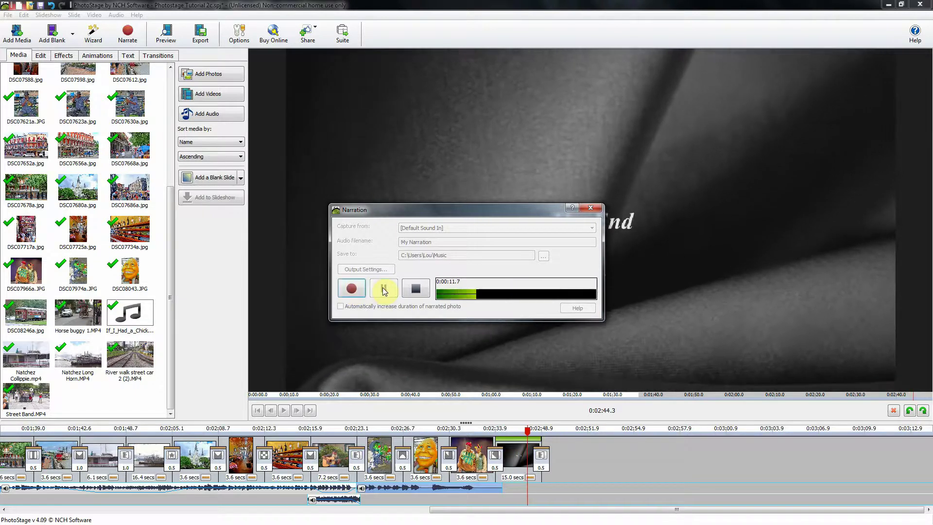
{"action": "left_click", "coordinate": [590, 210]}
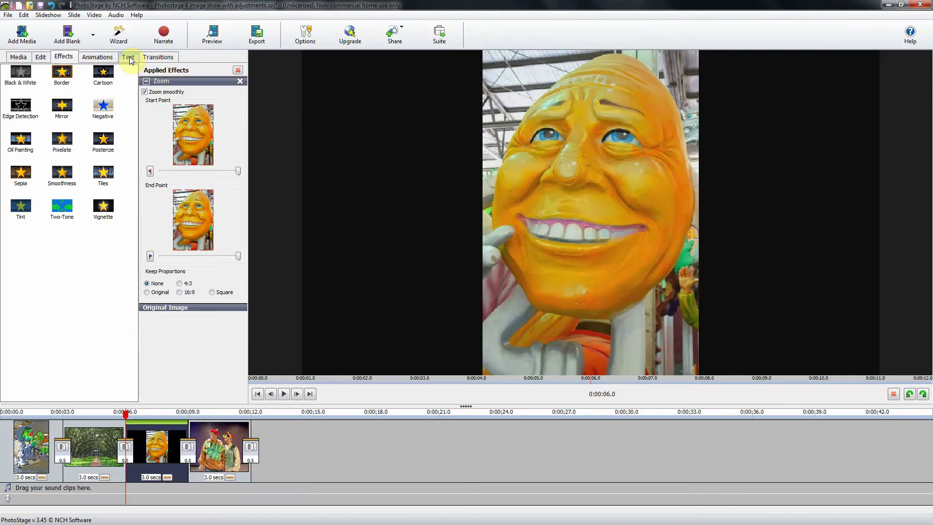
Step: Jump to the first slide, the green witch statue, with Home
{"action": "key", "text": "Home"}
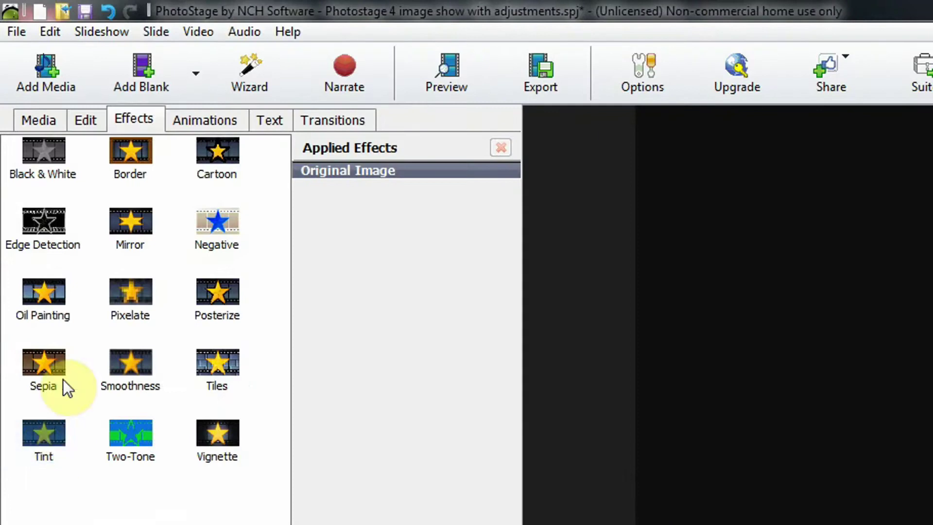
Step: Add a free-proportion crop to the witch slide, trimming its top and bottom edges
{"action": "left_click", "coordinate": [86, 120]}
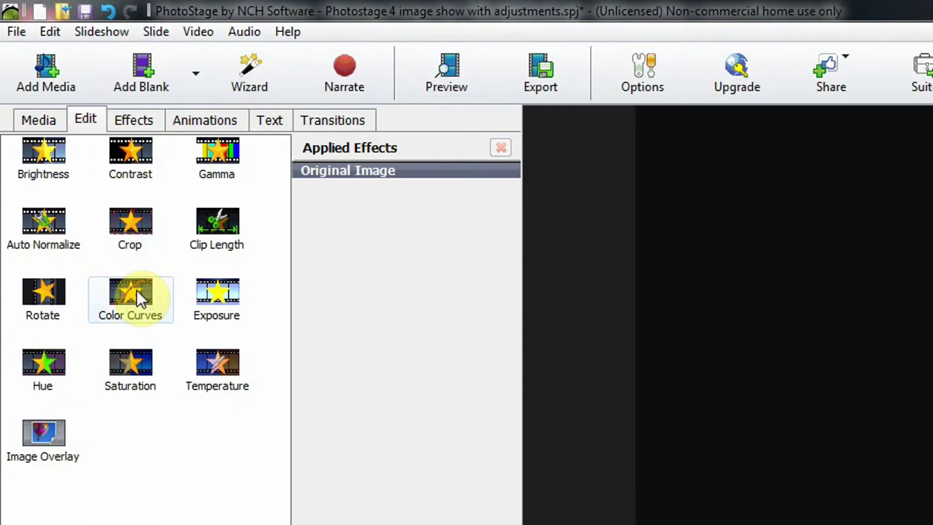
{"action": "left_click", "coordinate": [149, 234]}
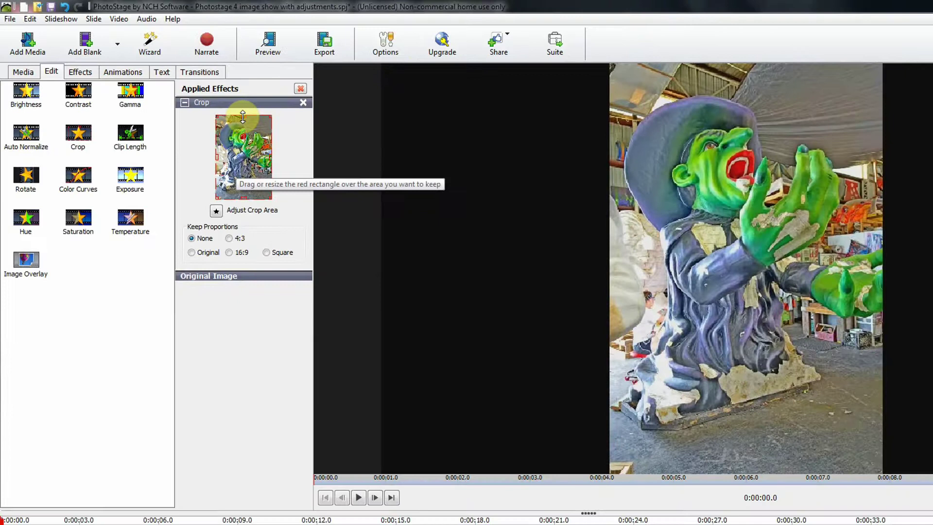
{"action": "left_click_drag", "start_coordinate": [404, 196], "coordinate": [407, 212]}
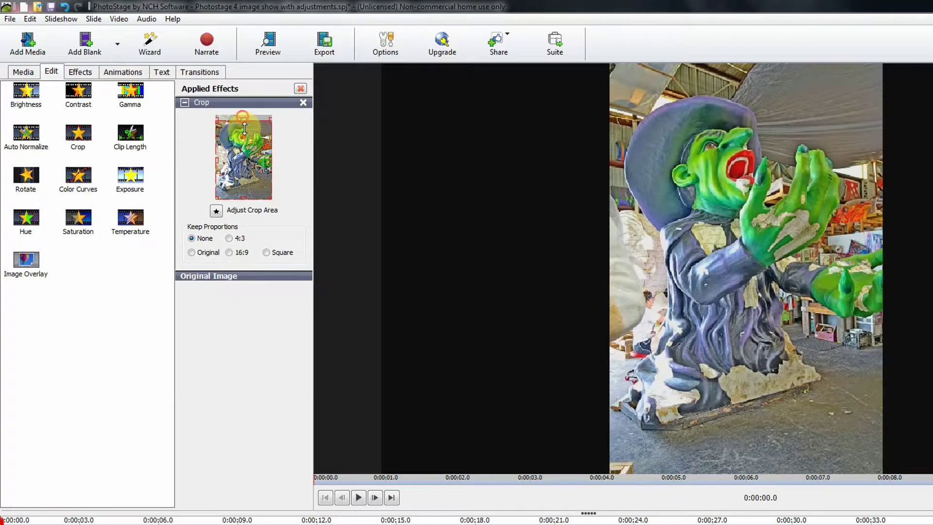
{"action": "mouse_move", "coordinate": [244, 127]}
{"action": "left_mouse_down"}
{"action": "mouse_move", "coordinate": [245, 149]}
{"action": "mouse_move", "coordinate": [245, 115]}
{"action": "left_mouse_up"}
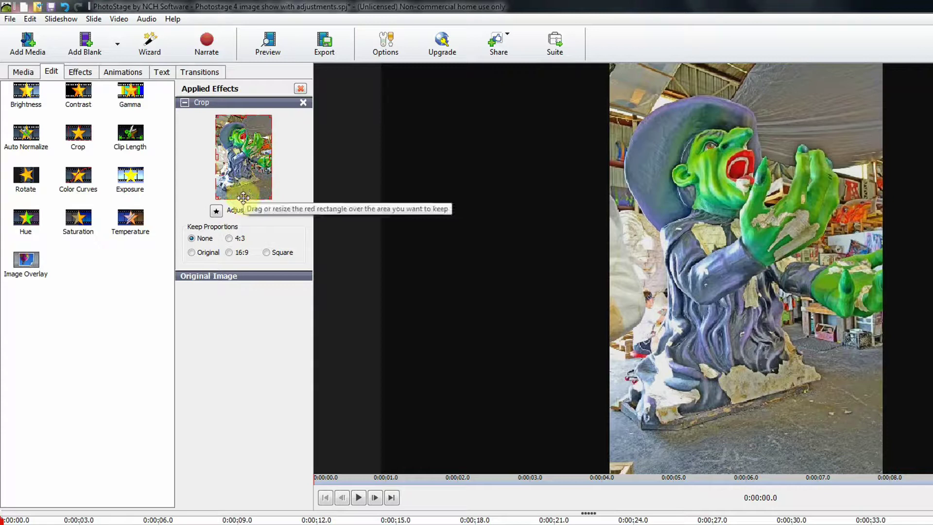
{"action": "left_click_drag", "start_coordinate": [244, 200], "coordinate": [242, 193]}
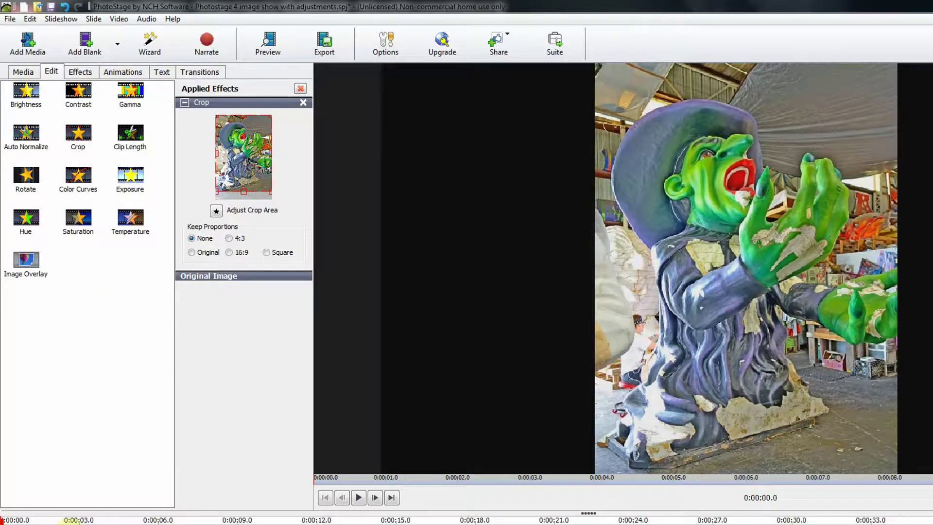
Step: Add the second Mardi Gras World logo PNG from the Photostage Tutorial 3 Pictures folder as an image overlay on the witch slide
{"action": "double_click", "coordinate": [28, 264]}
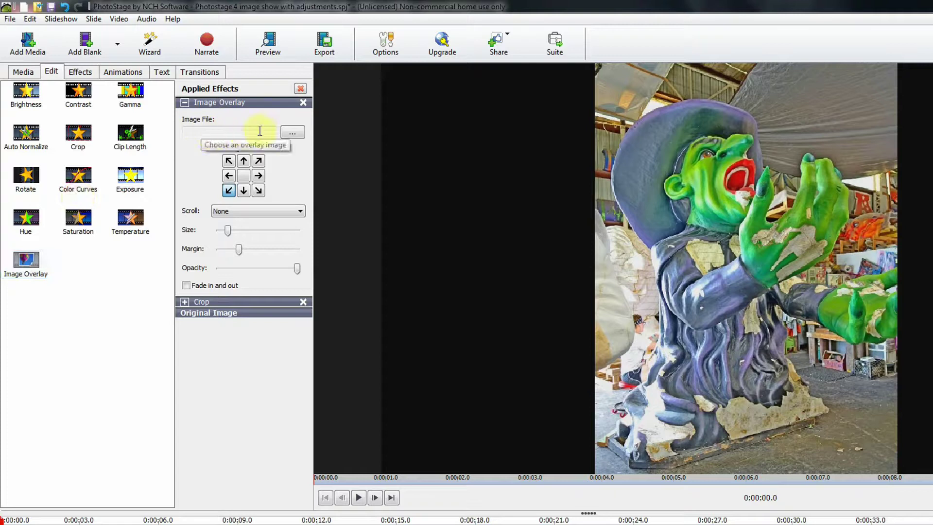
{"action": "left_click", "coordinate": [294, 136]}
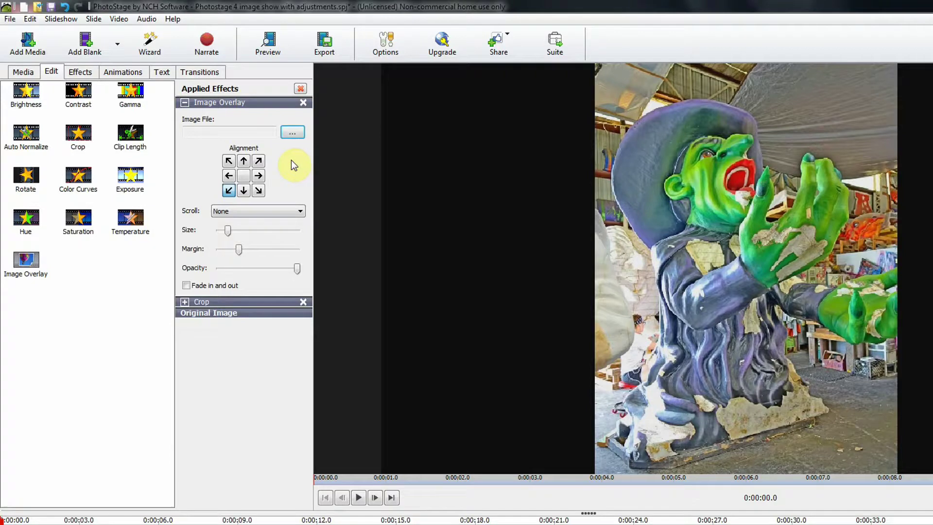
{"action": "left_click", "coordinate": [287, 135]}
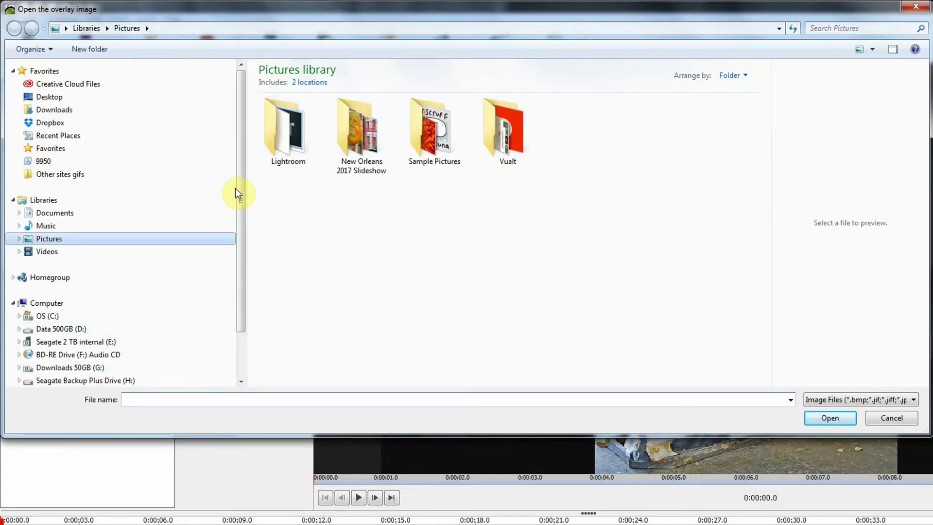
{"action": "left_click_drag", "start_coordinate": [239, 162], "coordinate": [245, 217]}
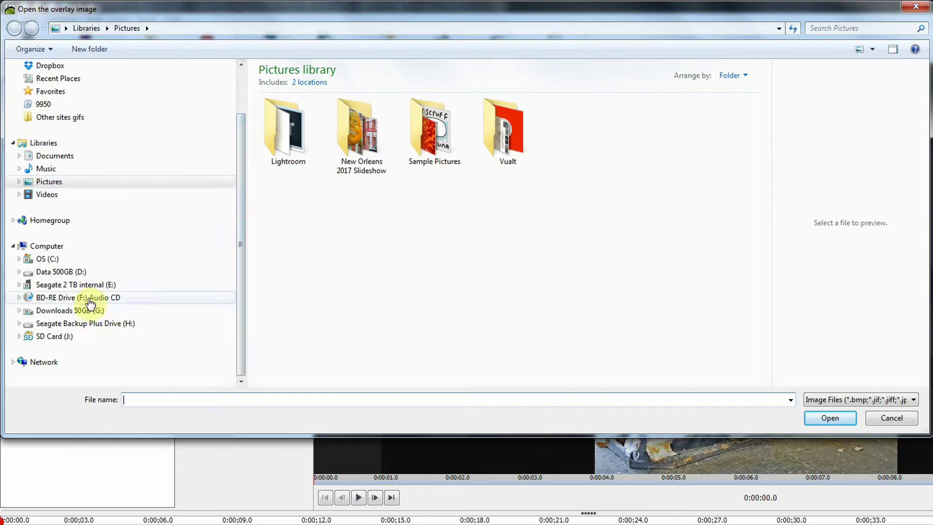
{"action": "left_click", "coordinate": [19, 285]}
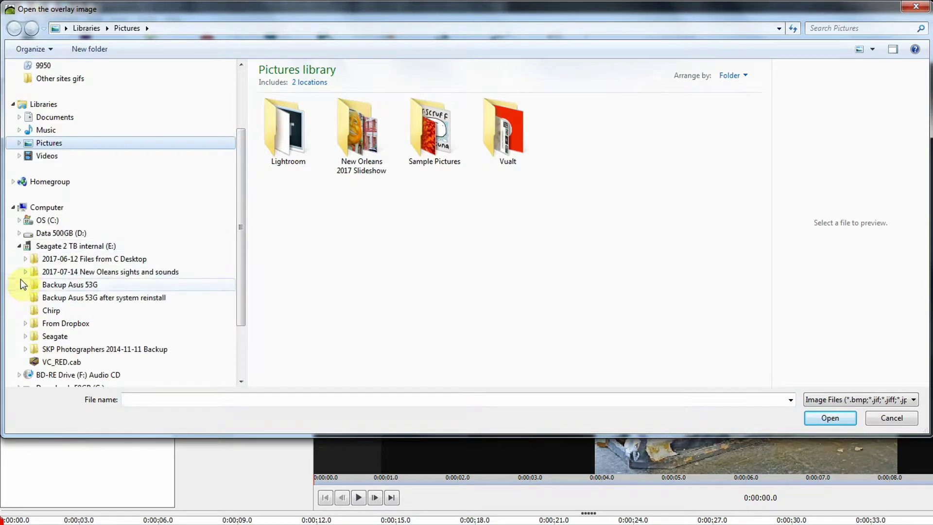
{"action": "left_click", "coordinate": [26, 271]}
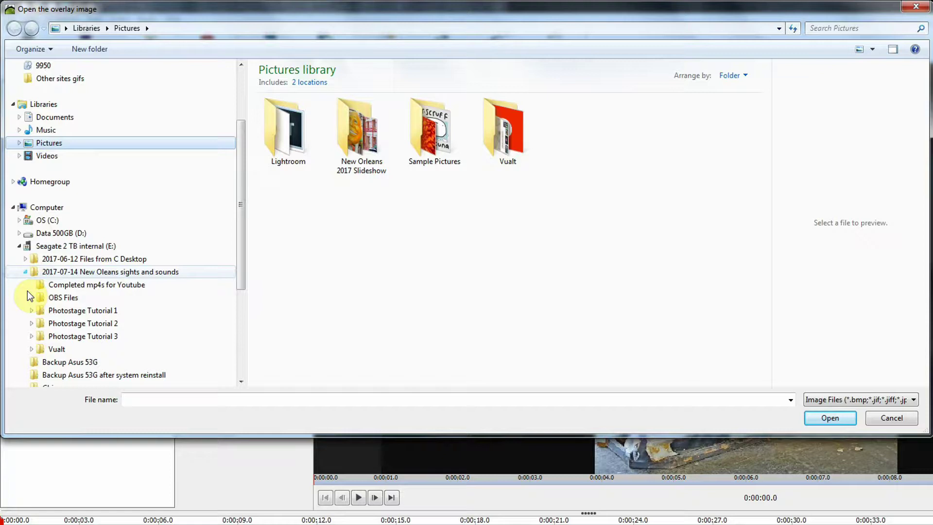
{"action": "left_click", "coordinate": [31, 336]}
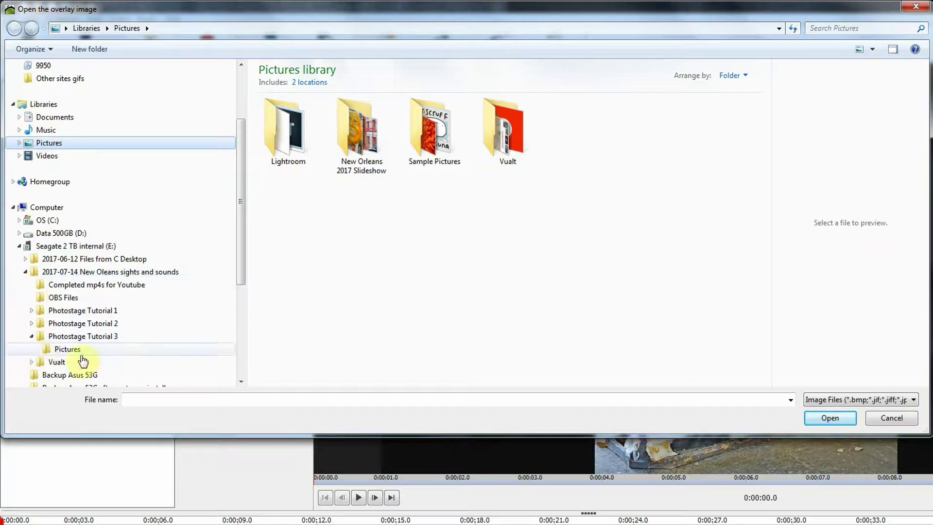
{"action": "left_click", "coordinate": [82, 353]}
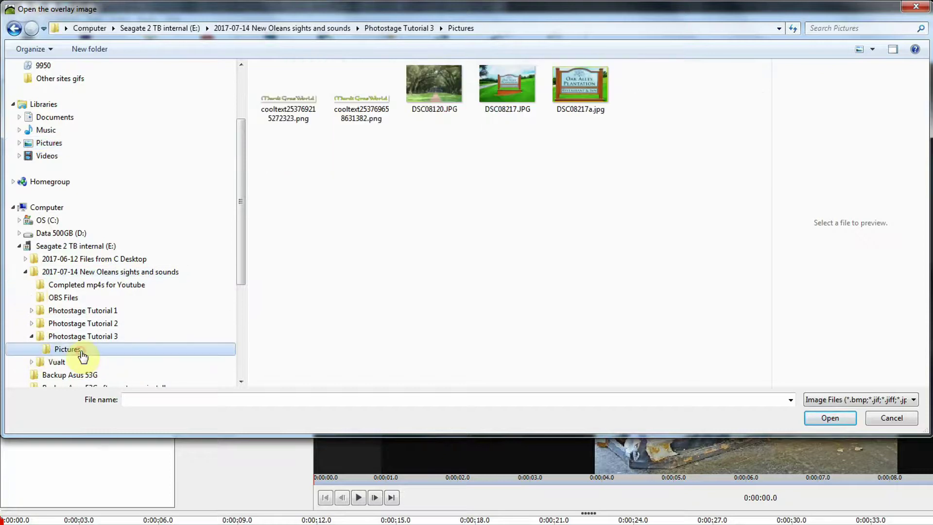
{"action": "left_click", "coordinate": [361, 106]}
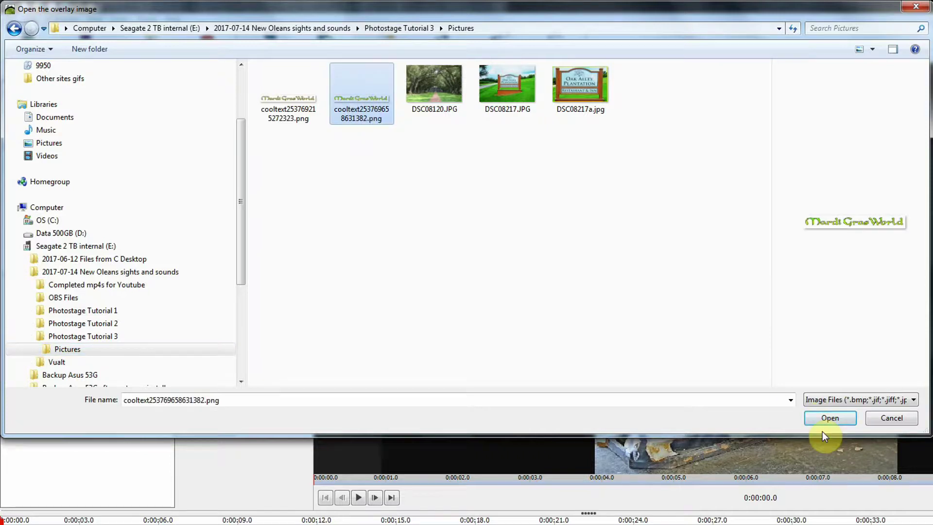
{"action": "left_click", "coordinate": [830, 418]}
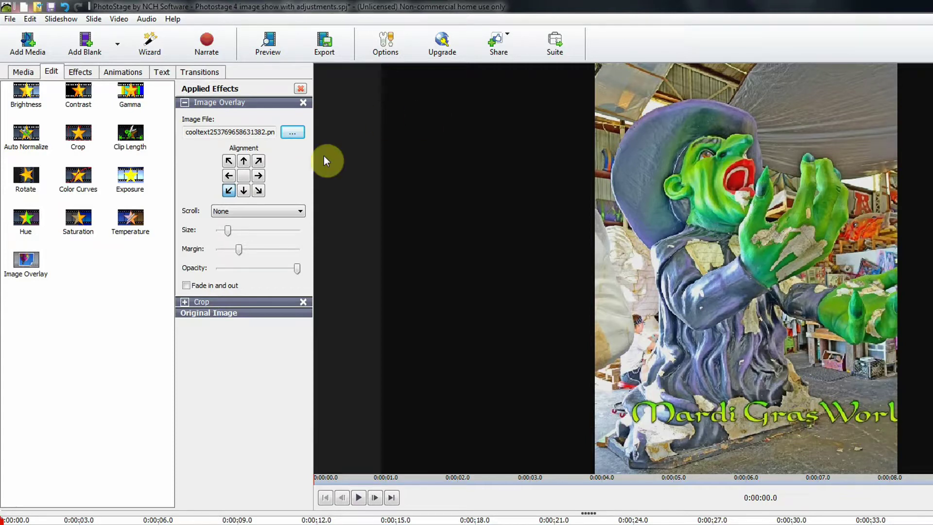
Step: Align the logo to top centre and reduce its margin from 10 to 5
{"action": "left_click", "coordinate": [245, 162]}
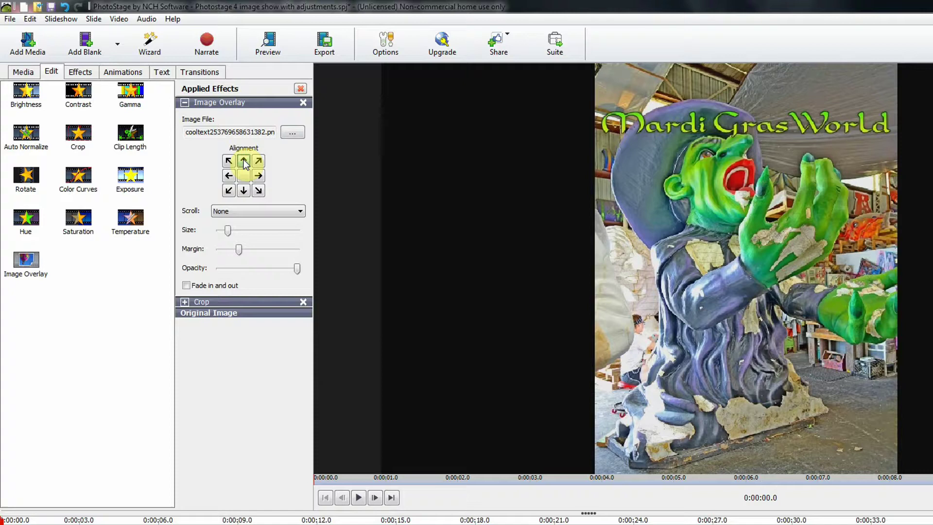
{"action": "left_click", "coordinate": [239, 250]}
{"action": "left_click_drag", "start_coordinate": [239, 249], "coordinate": [224, 251]}
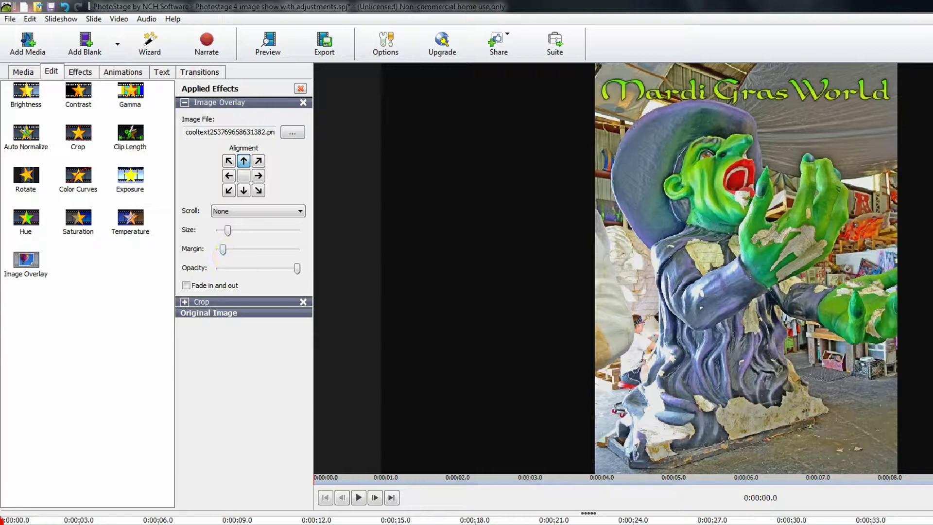
Step: Overlay DSC08217a.jpg on the oak-alley slide, enlarged and tucked near the lower-left corner
{"action": "left_click", "coordinate": [79, 519]}
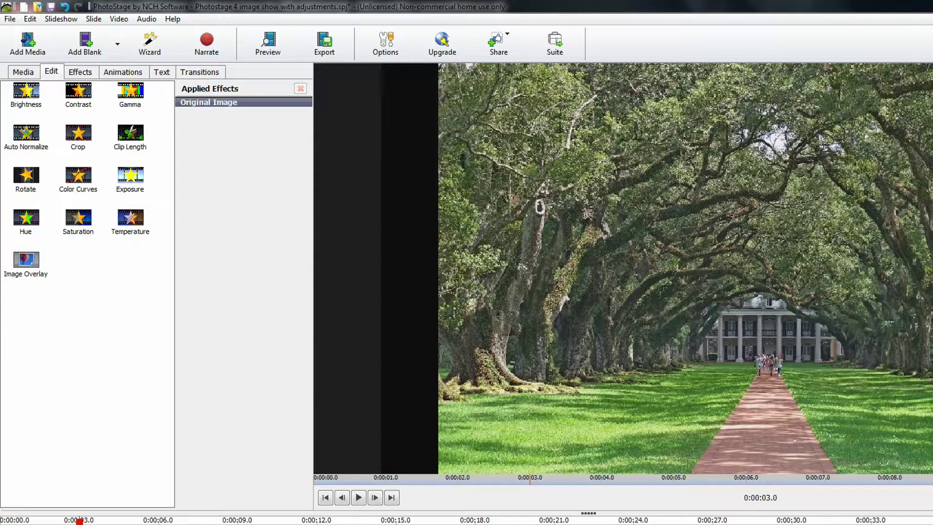
{"action": "double_click", "coordinate": [21, 261]}
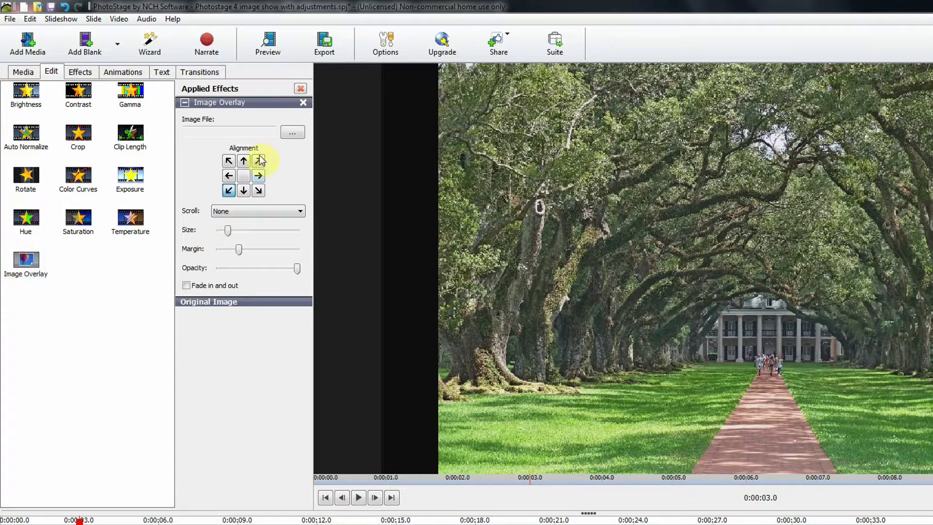
{"action": "left_click", "coordinate": [292, 133]}
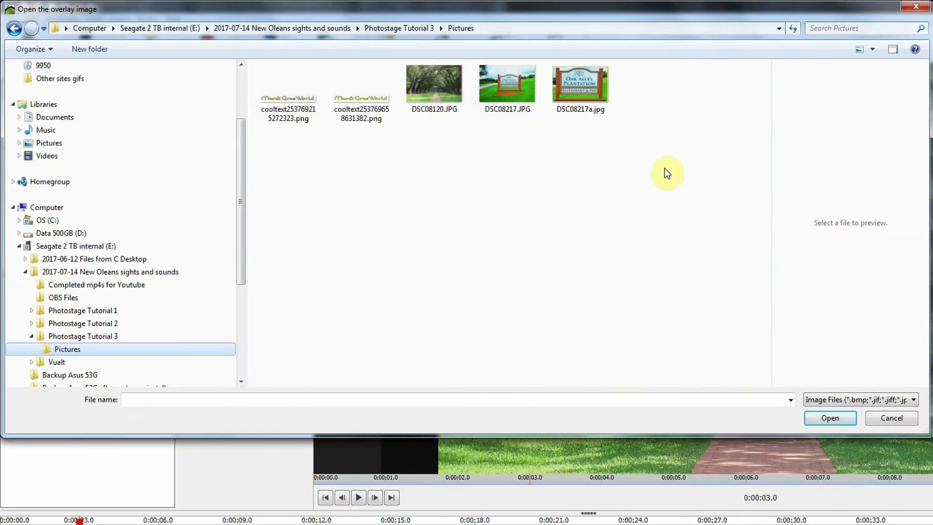
{"action": "left_click", "coordinate": [579, 83]}
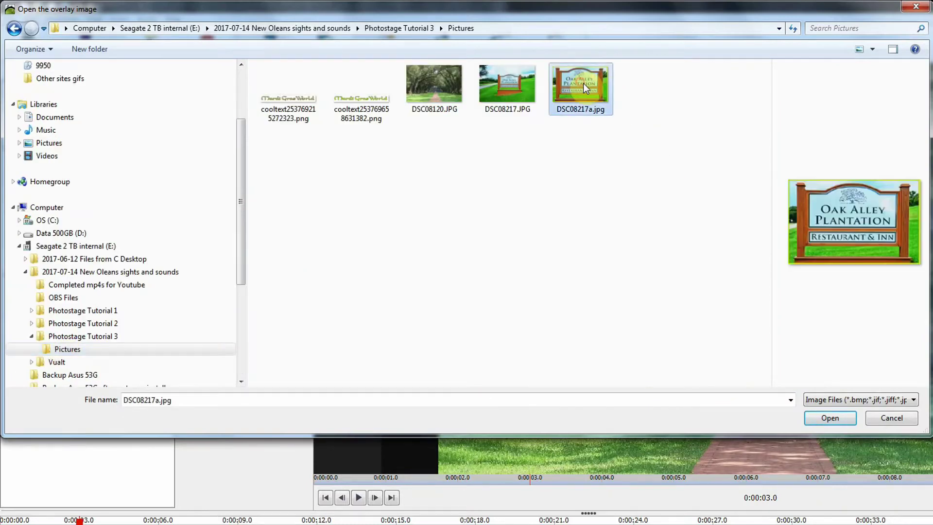
{"action": "left_click", "coordinate": [829, 418]}
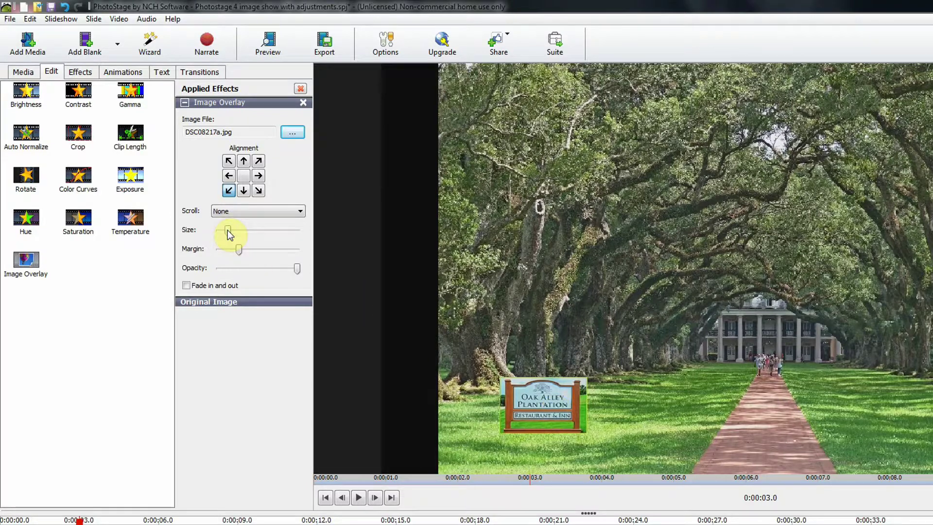
{"action": "left_click_drag", "start_coordinate": [228, 229], "coordinate": [232, 230]}
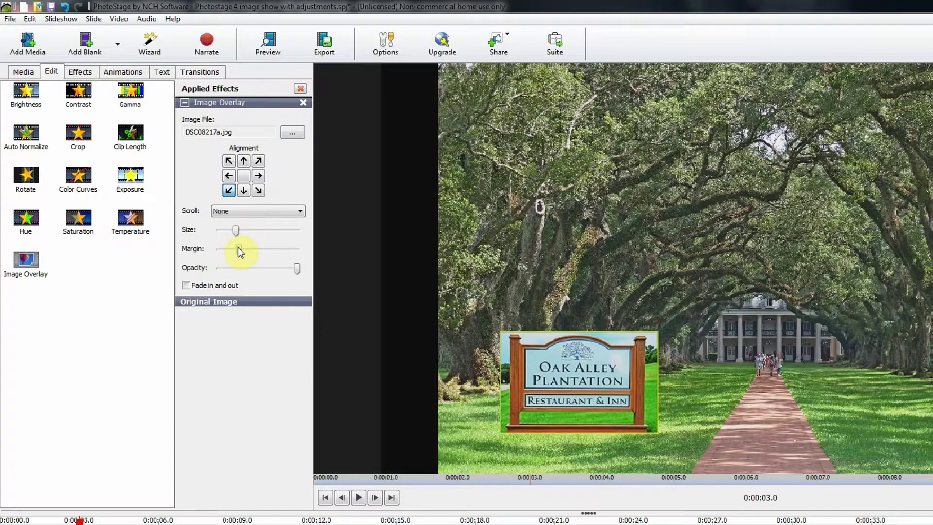
{"action": "left_click_drag", "start_coordinate": [238, 249], "coordinate": [227, 249]}
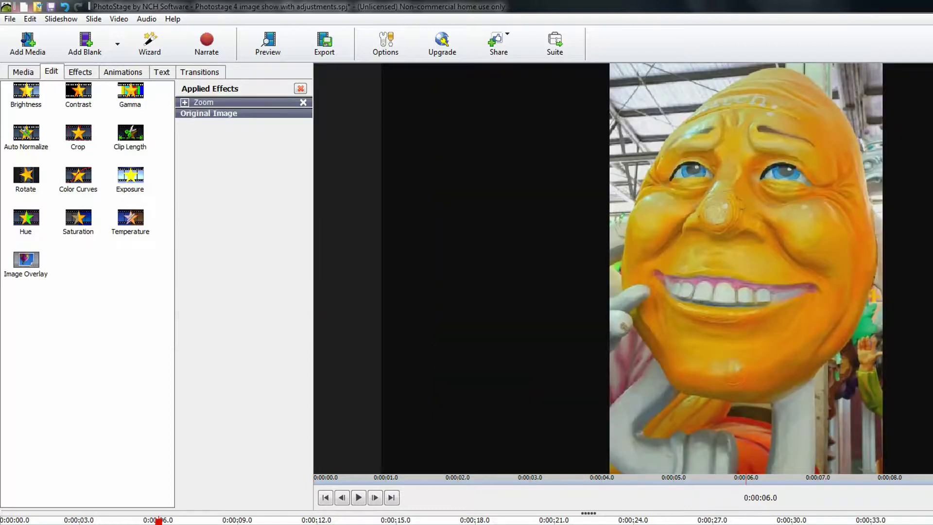
Step: Tighten the Zoom start rectangle around the face on top, bottom and left, then preview playback
{"action": "left_click", "coordinate": [127, 72]}
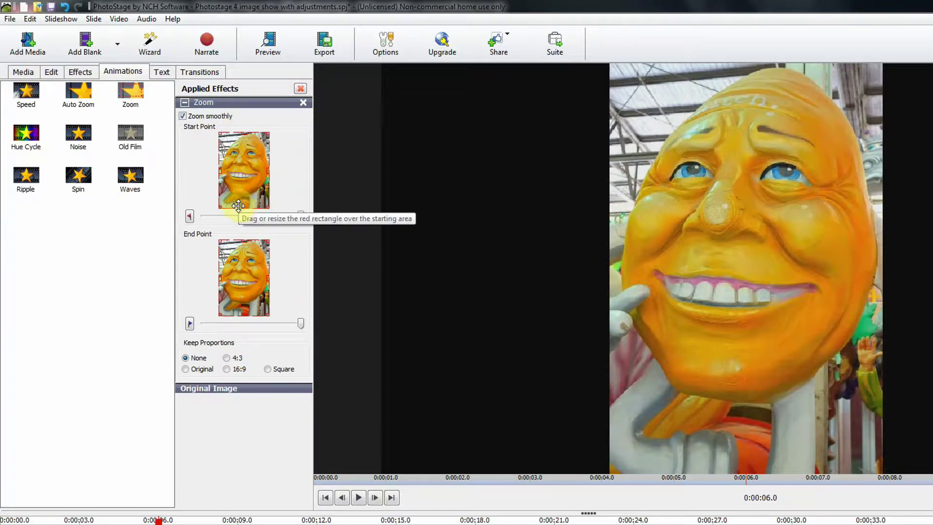
{"action": "left_click_drag", "start_coordinate": [242, 207], "coordinate": [242, 199]}
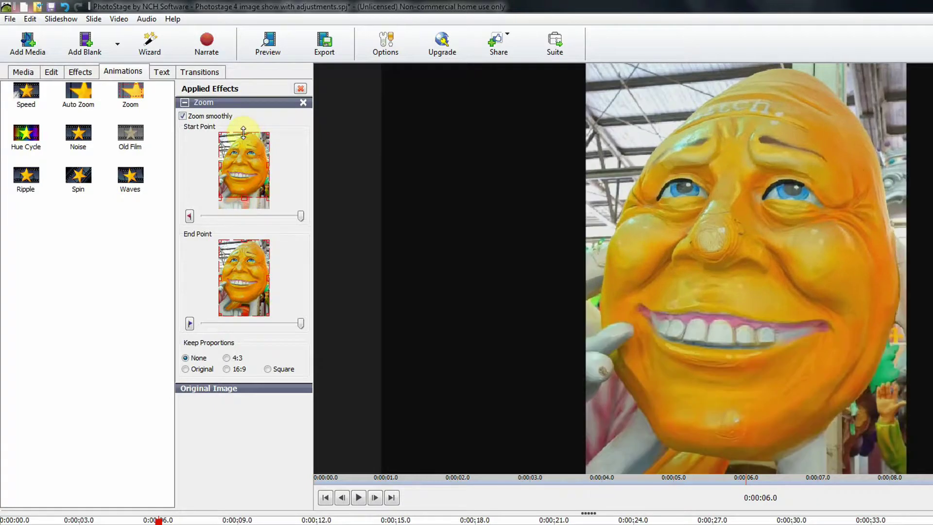
{"action": "left_click_drag", "start_coordinate": [247, 133], "coordinate": [248, 140]}
{"action": "left_click_drag", "start_coordinate": [219, 170], "coordinate": [263, 171]}
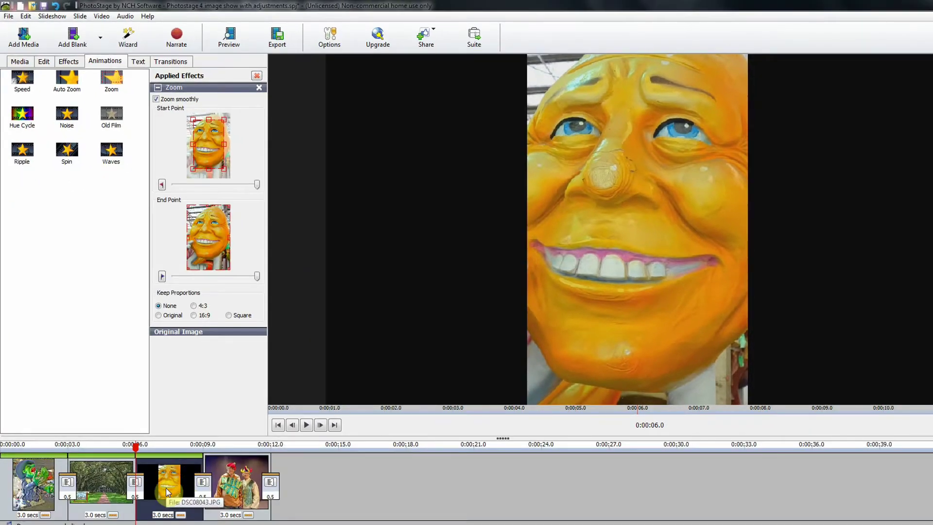
{"action": "left_click", "coordinate": [306, 425]}
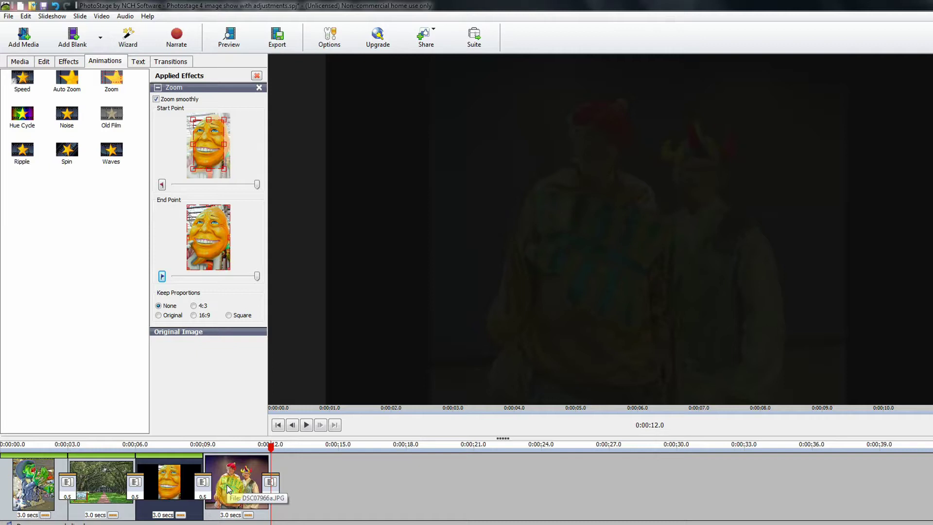
Step: Give the costumed-couple photo a black Vignette at full intensity and wide width
{"action": "left_click", "coordinate": [242, 494]}
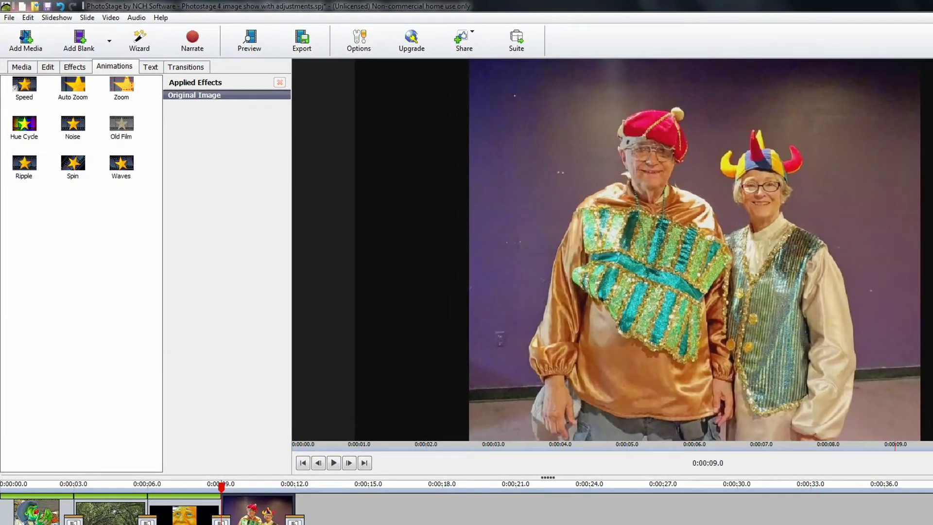
{"action": "left_click", "coordinate": [75, 67]}
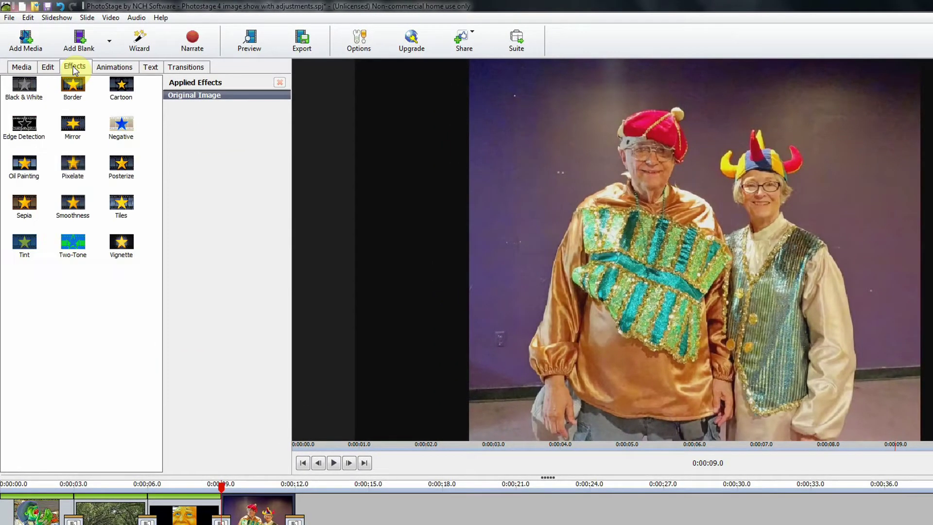
{"action": "left_click", "coordinate": [122, 246]}
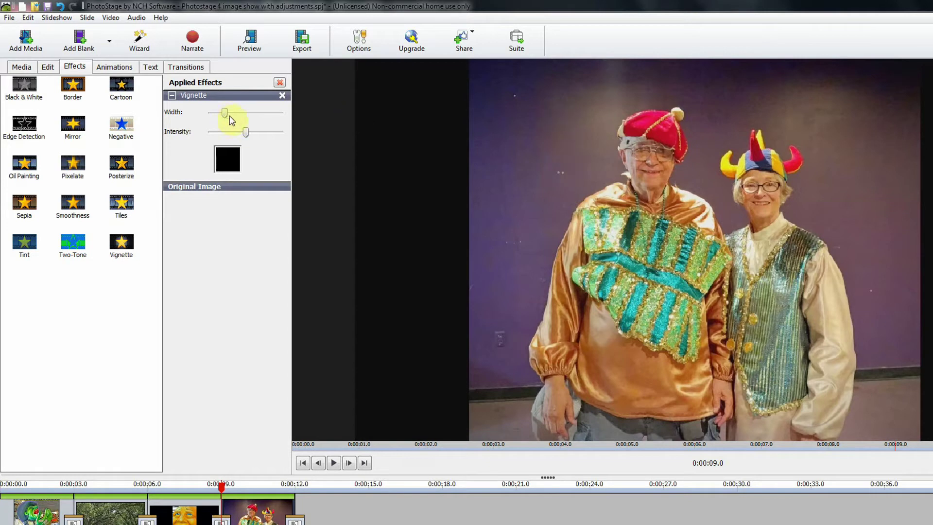
{"action": "left_click_drag", "start_coordinate": [246, 134], "coordinate": [277, 137]}
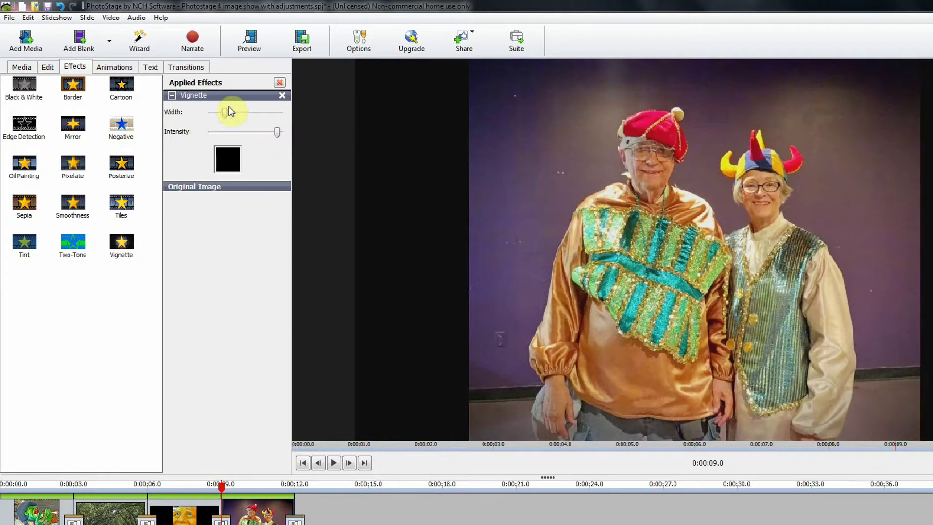
{"action": "left_click_drag", "start_coordinate": [226, 114], "coordinate": [270, 117]}
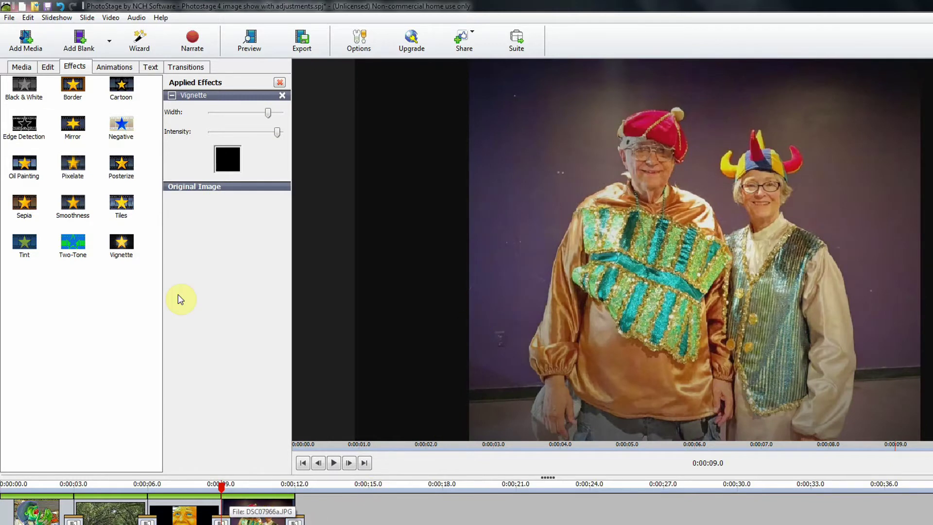
Step: Add a yellow text overlay reading 'Mardi Gras World' to the costumed-couple photo
{"action": "left_click", "coordinate": [150, 68]}
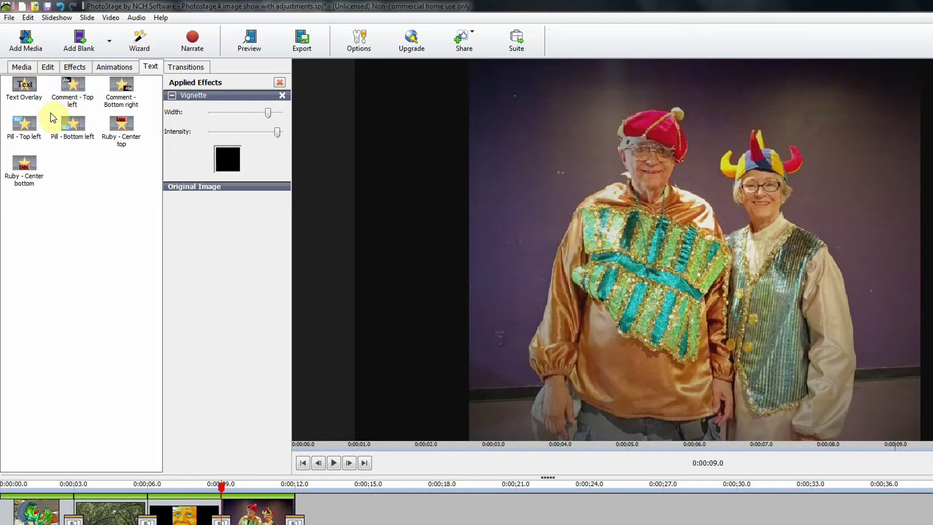
{"action": "left_click", "coordinate": [25, 85]}
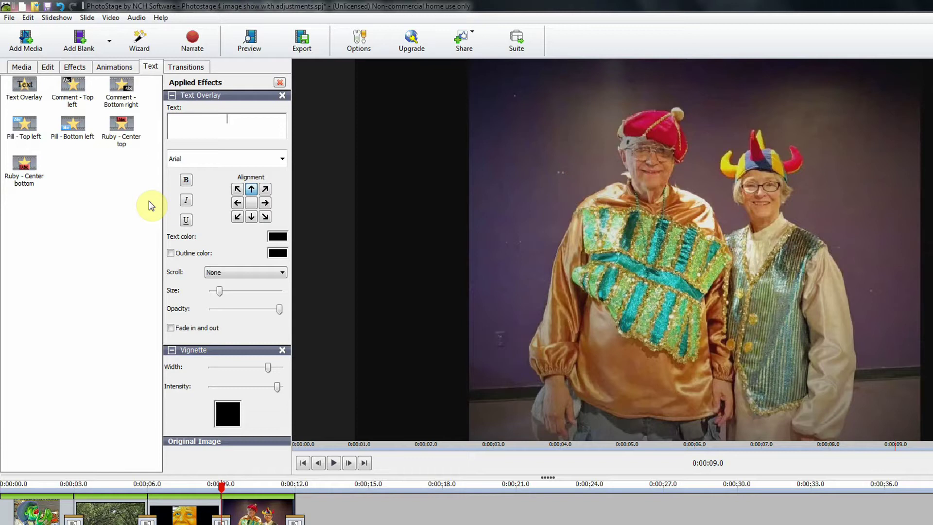
{"action": "left_click", "coordinate": [279, 238]}
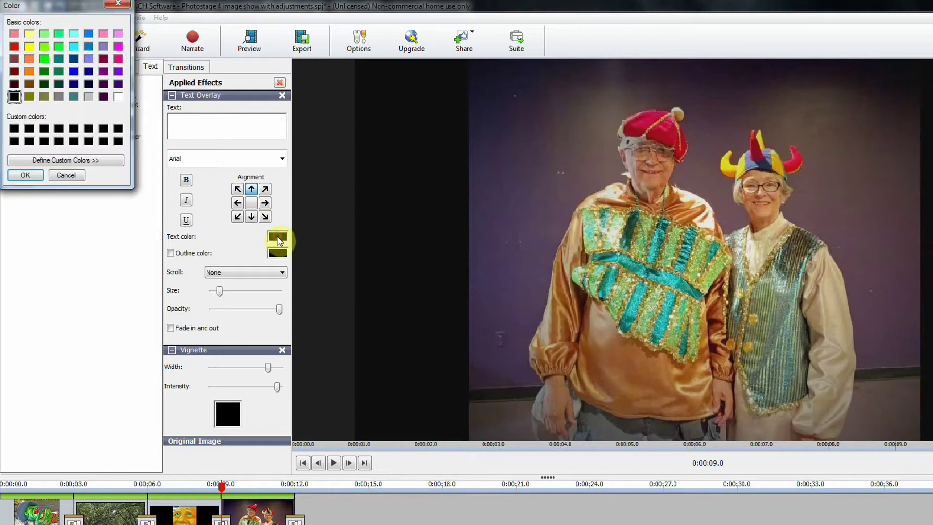
{"action": "left_click", "coordinate": [29, 47]}
{"action": "left_click", "coordinate": [25, 175]}
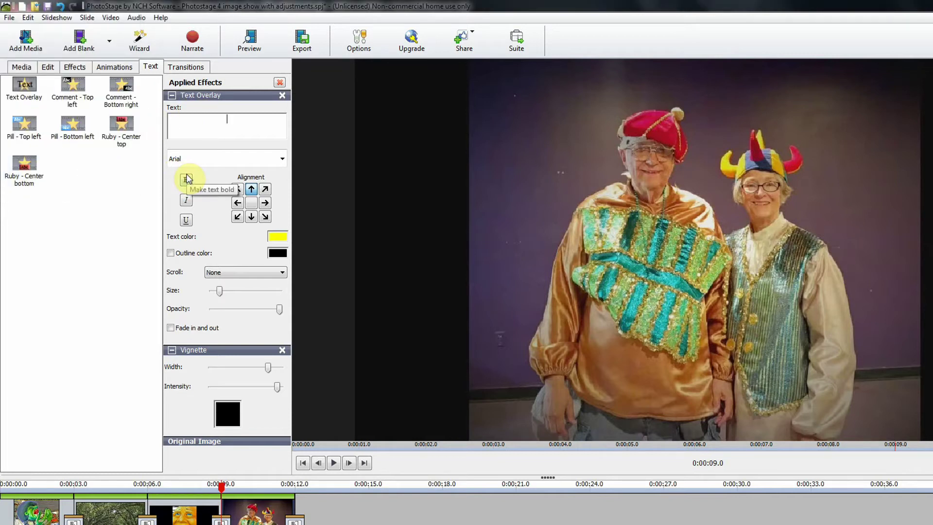
{"action": "type", "text": "Ma"}
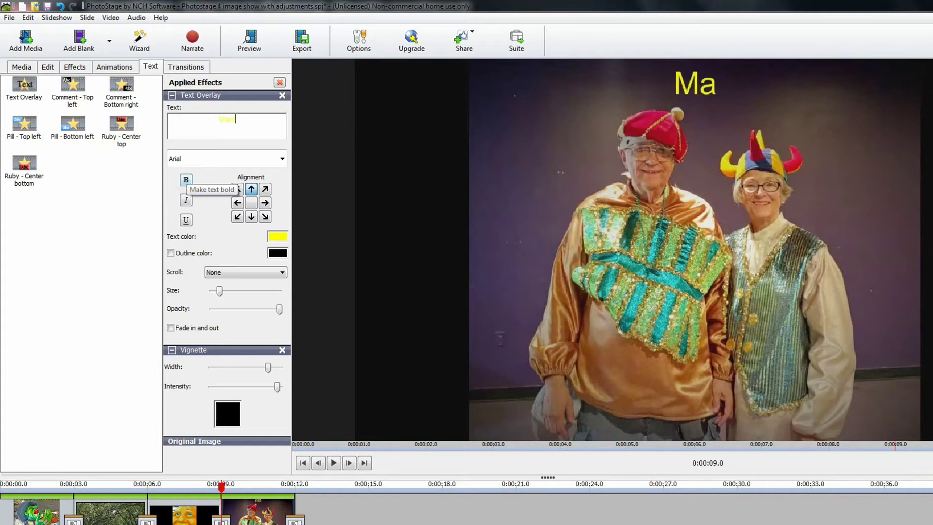
{"action": "type", "text": "rdi Gras"}
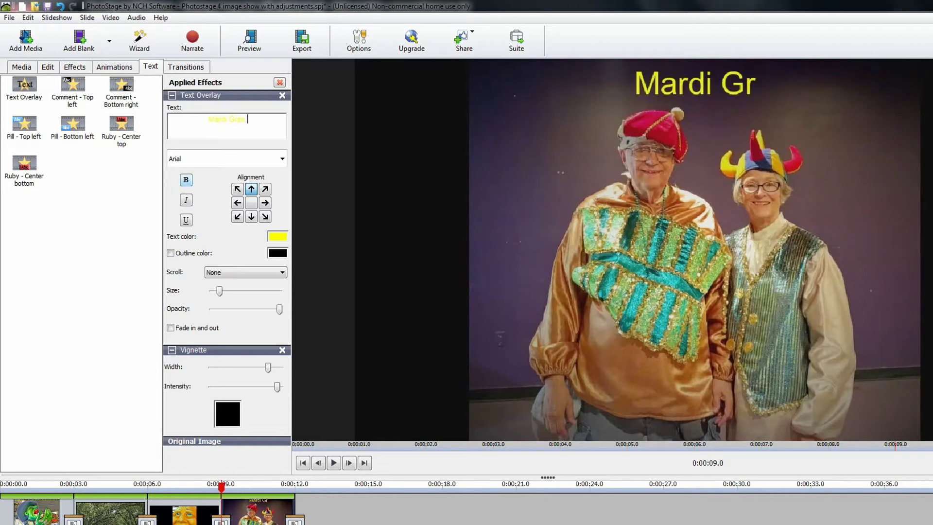
{"action": "type", "text": " World"}
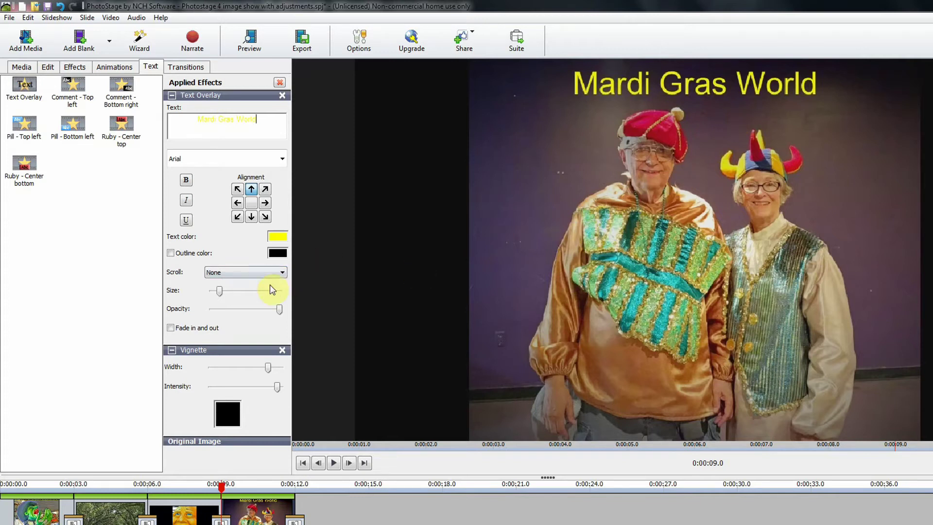
Step: Select the whole 'Mardi Gras World' title and set it in the Banner font
{"action": "left_click", "coordinate": [281, 159]}
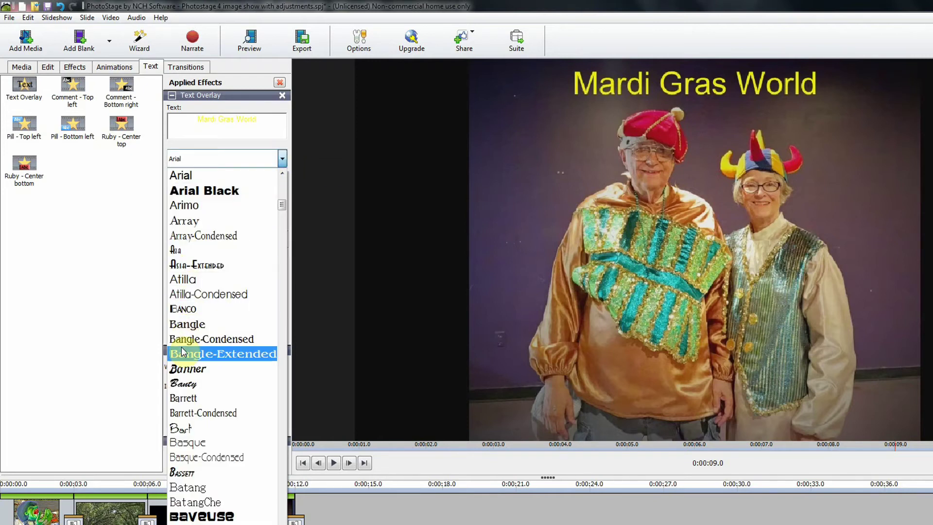
{"action": "left_click", "coordinate": [182, 368]}
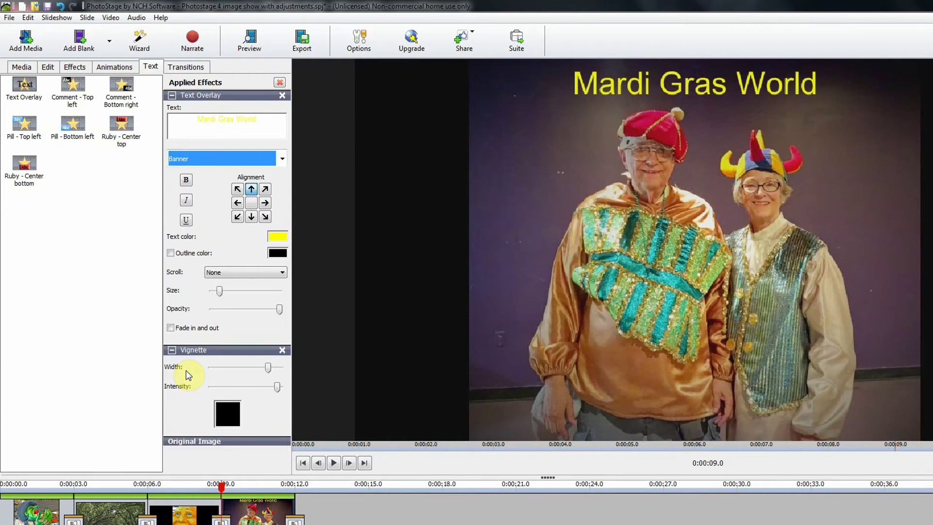
{"action": "double_click", "coordinate": [267, 123]}
{"action": "left_click_drag", "start_coordinate": [226, 119], "coordinate": [167, 113]}
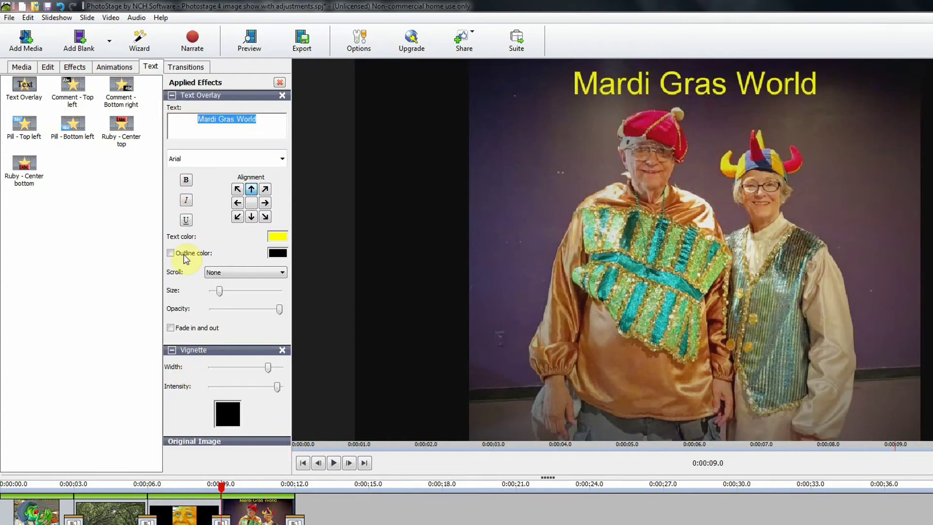
{"action": "left_click", "coordinate": [270, 238]}
{"action": "left_click", "coordinate": [282, 159]}
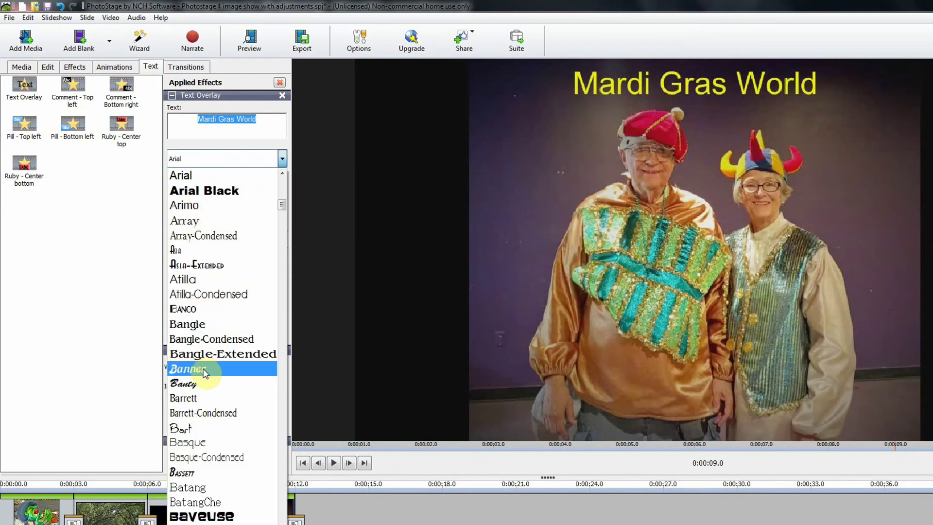
{"action": "left_click", "coordinate": [208, 373]}
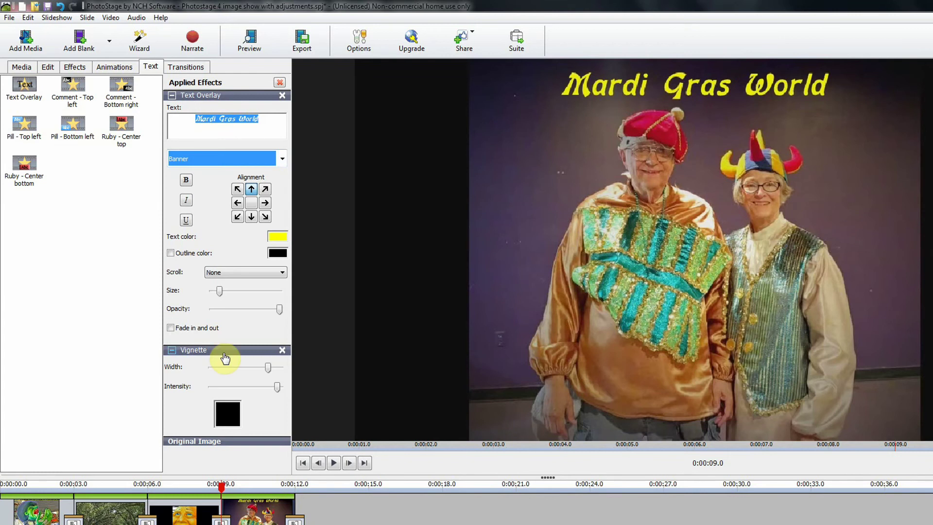